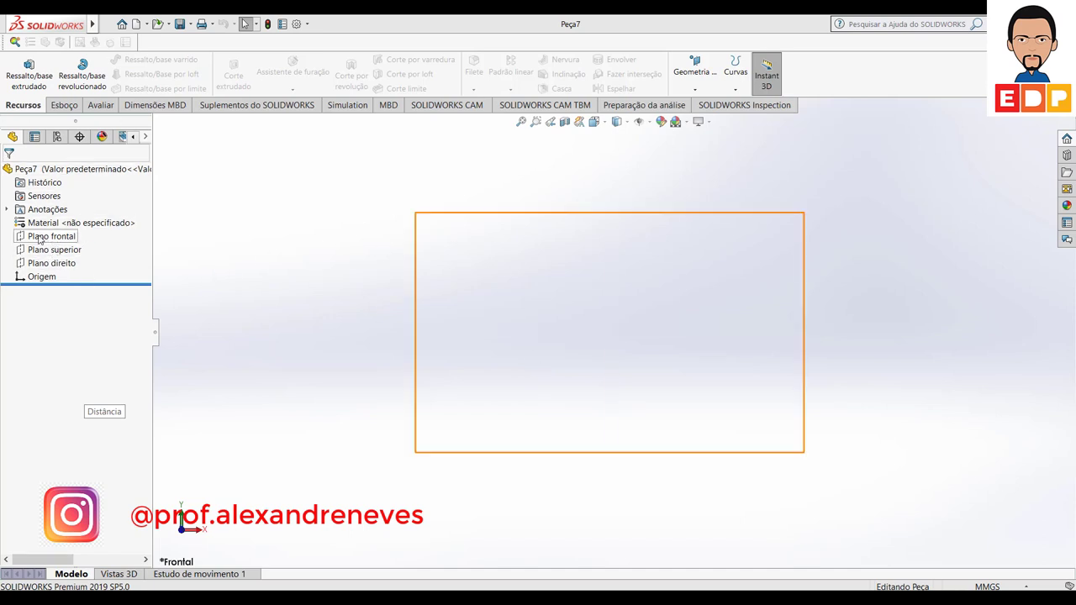
# Step: Start a new sketch on the front plane
pyautogui.click(39, 239)
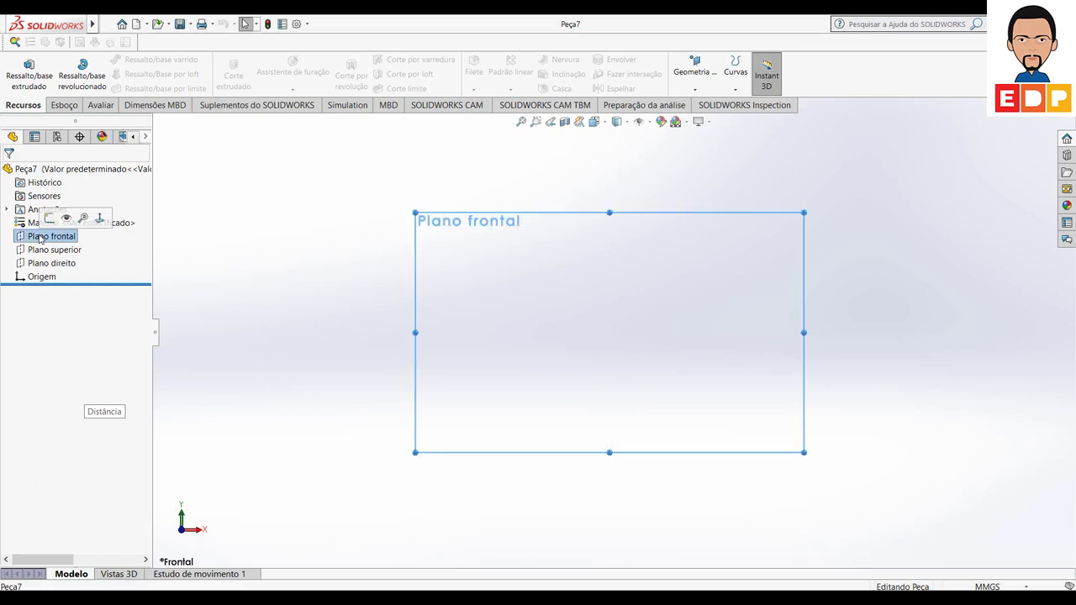
pyautogui.click(64, 106)
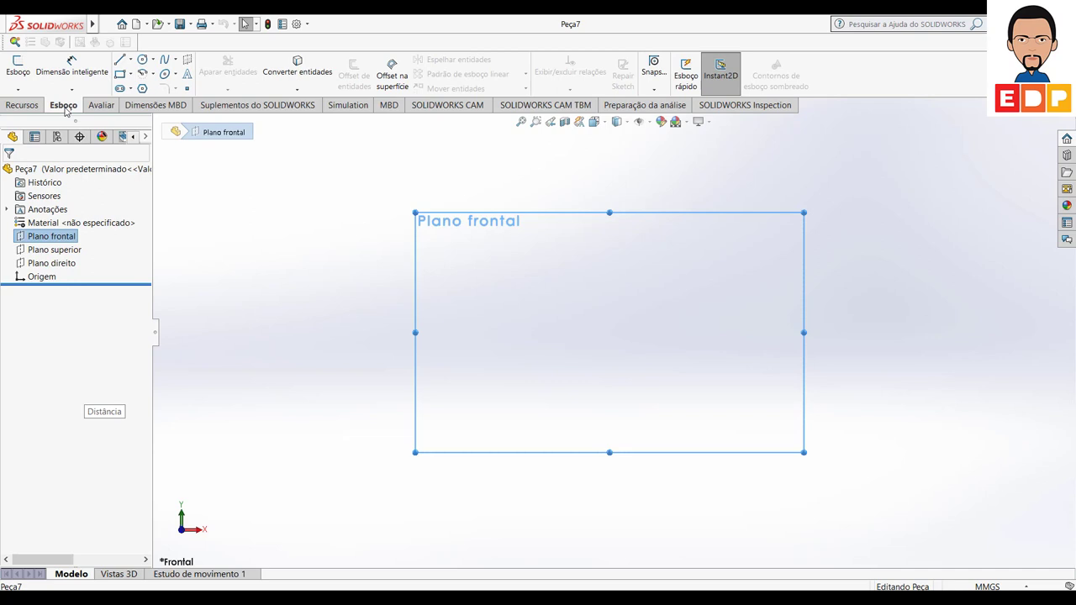
pyautogui.click(18, 71)
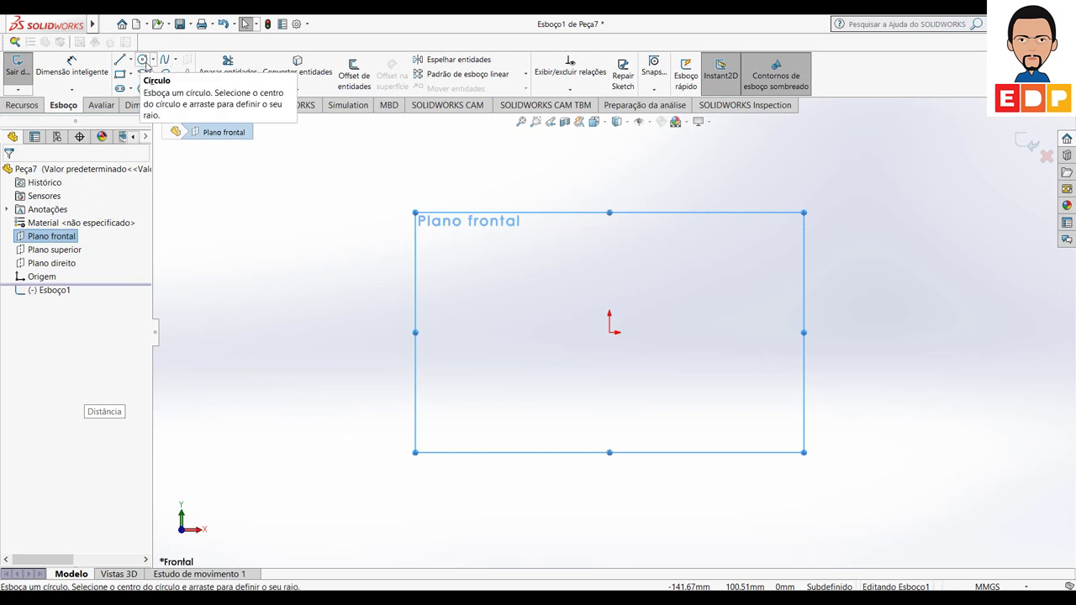
# Step: Draw a circle centred on the origin and dimension its diameter to 60 mm
pyautogui.click(143, 61)
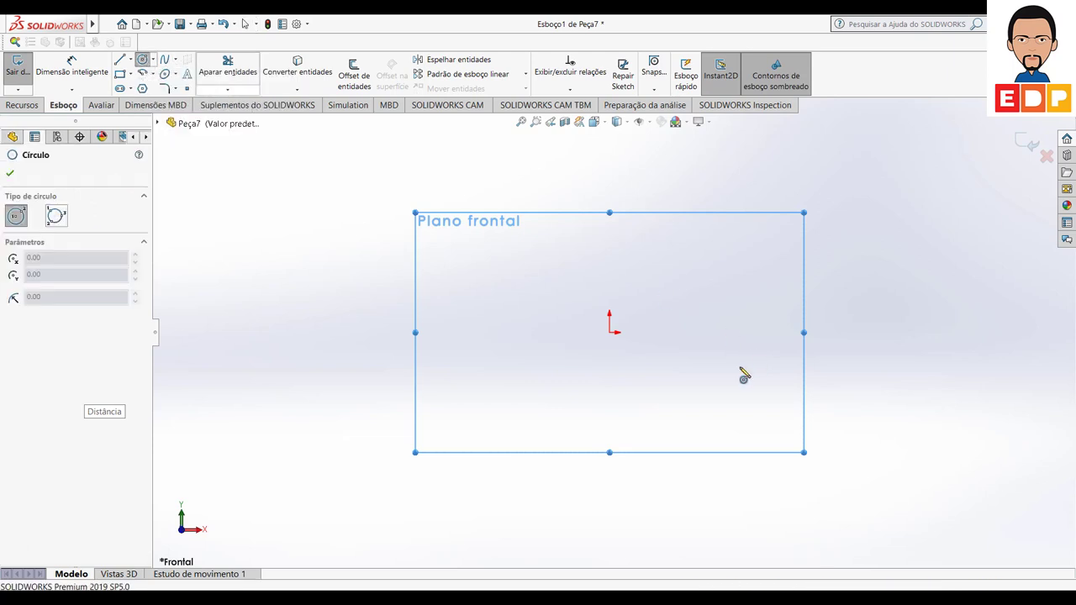
pyautogui.click(609, 333)
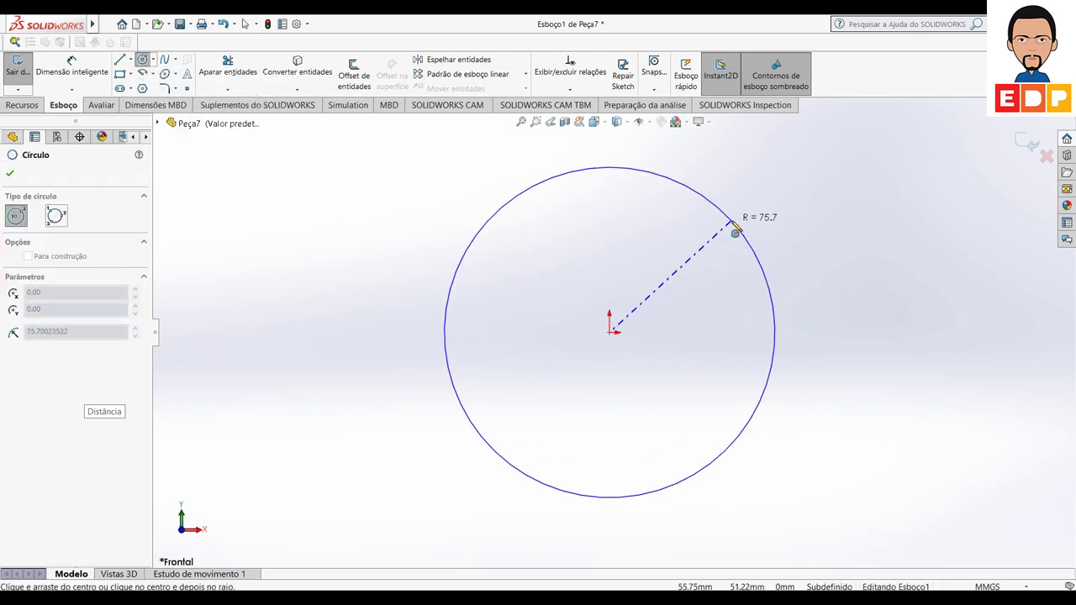
pyautogui.click(741, 233)
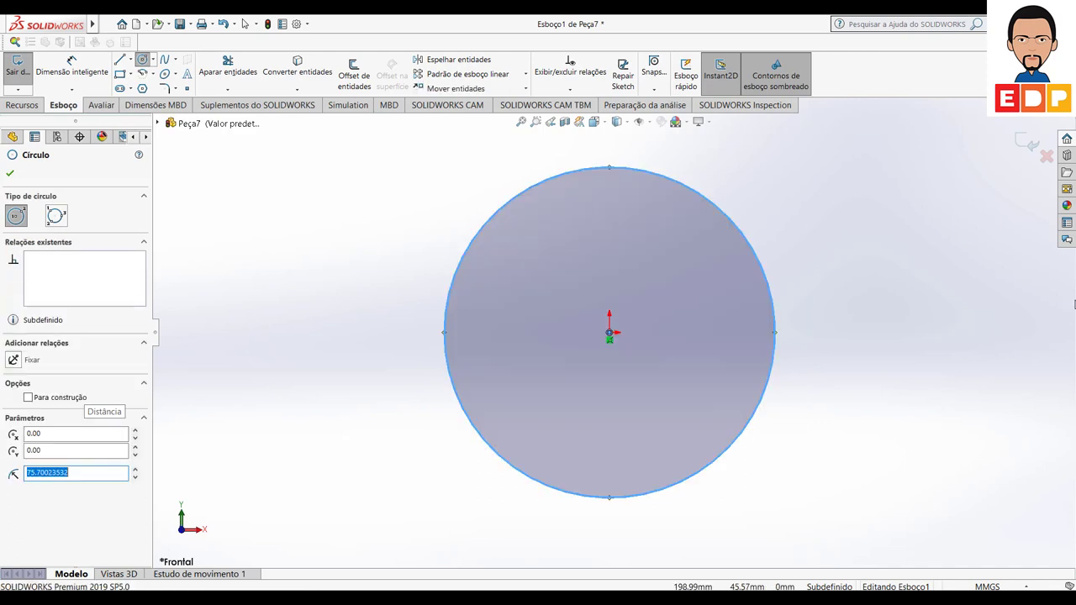
pyautogui.click(84, 74)
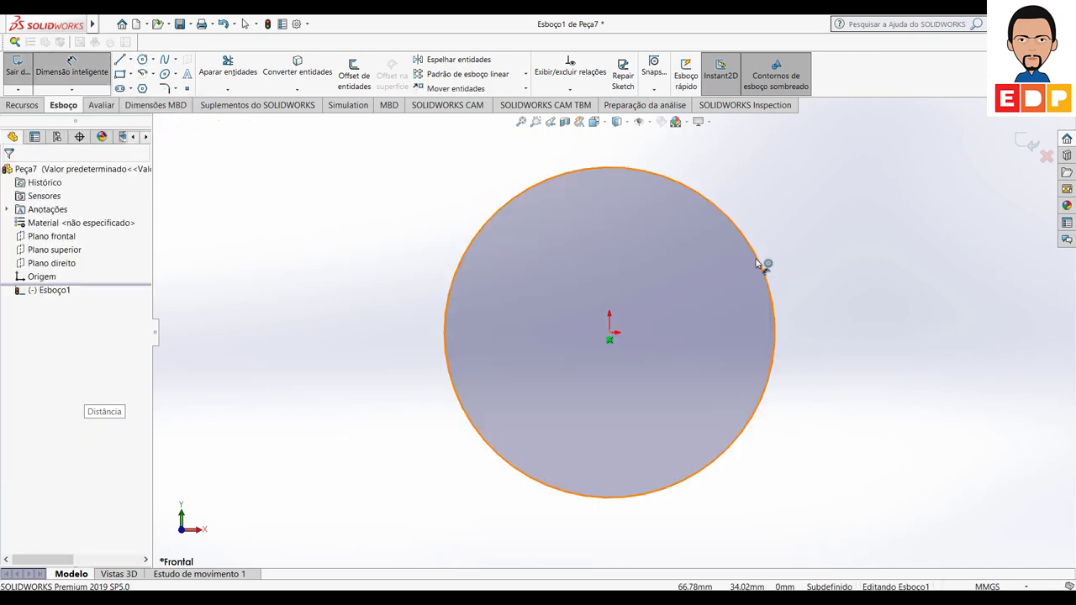
pyautogui.click(760, 264)
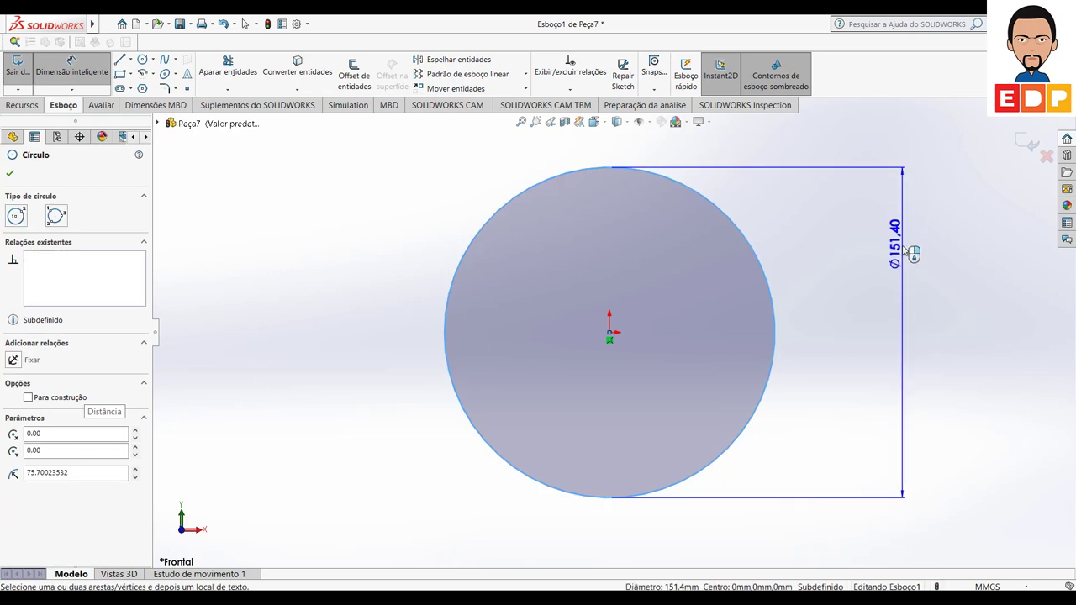
pyautogui.click(908, 352)
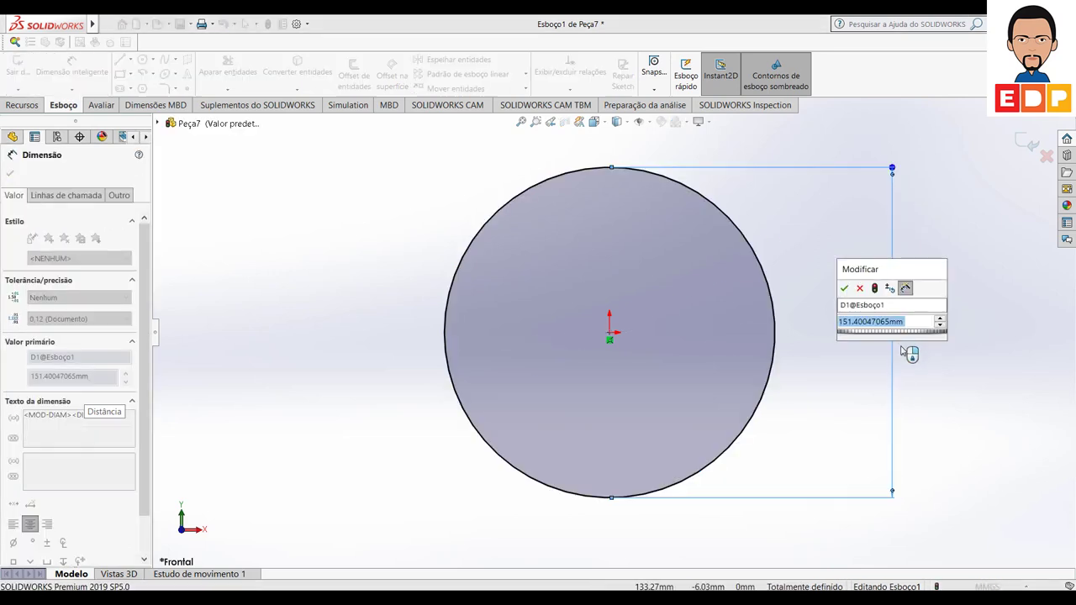
pyautogui.write('60')
pyautogui.press('Return')
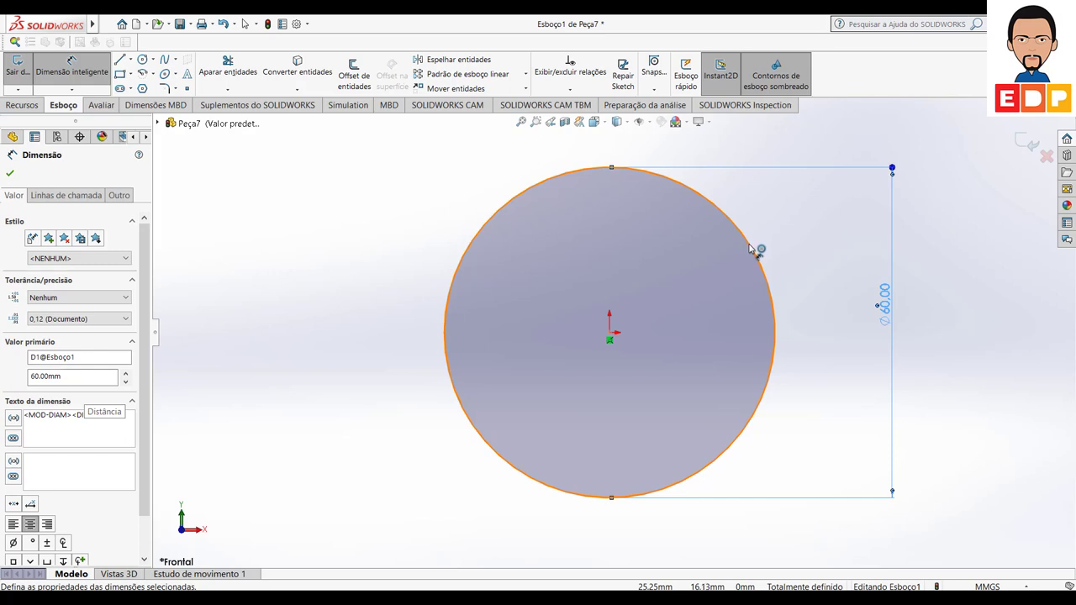
# Step: Offset the Ø60 circle 5 mm inward to make a concentric inner circle
pyautogui.click(357, 70)
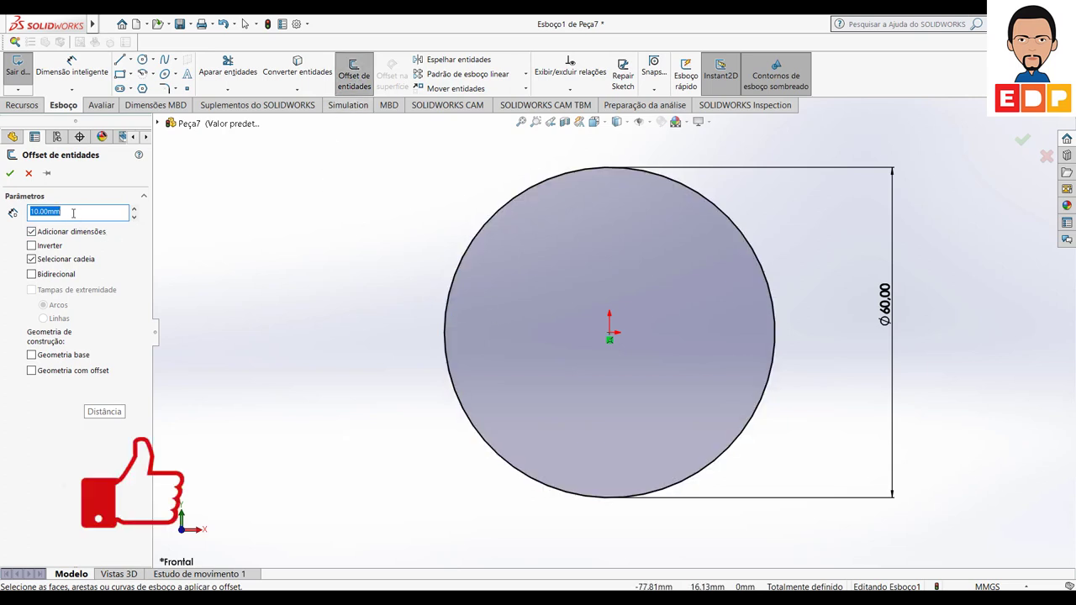
pyautogui.write('5')
pyautogui.press('Return')
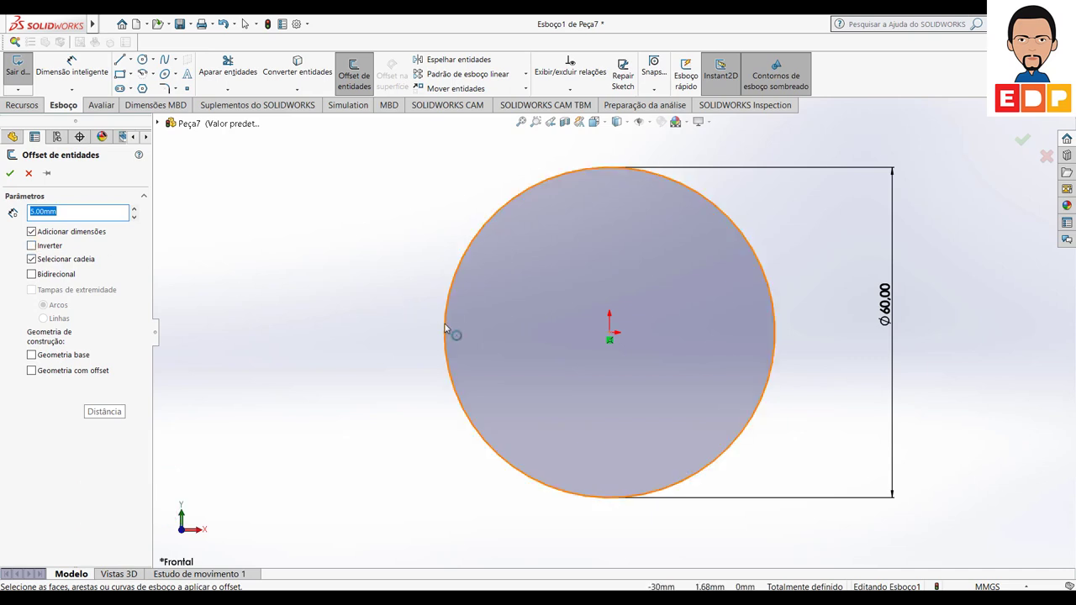
pyautogui.click(446, 329)
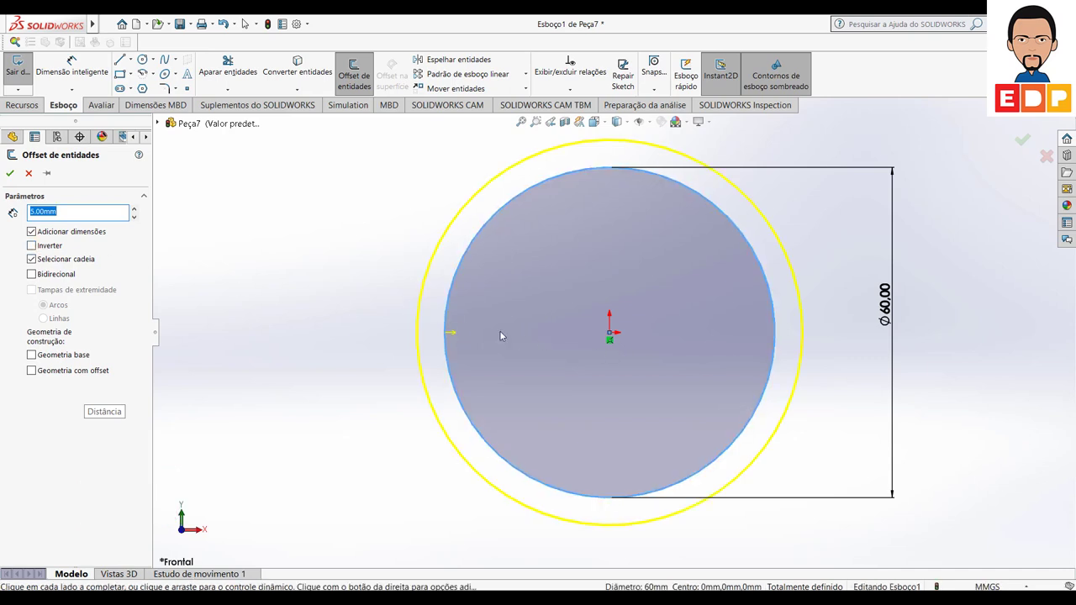
pyautogui.write('10')
pyautogui.press('Return')
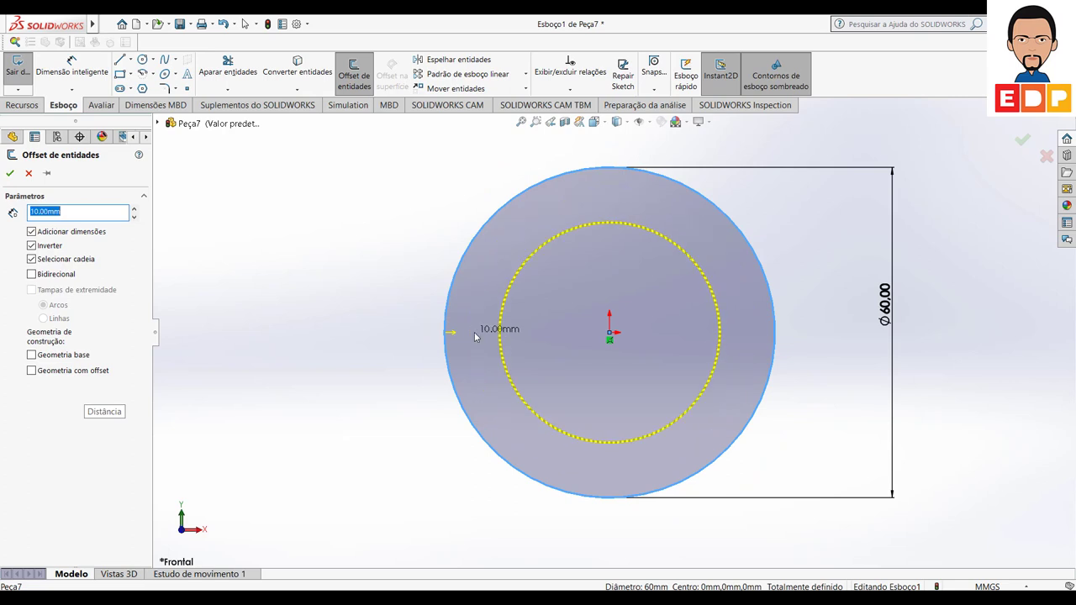
pyautogui.write('5')
pyautogui.press('Return')
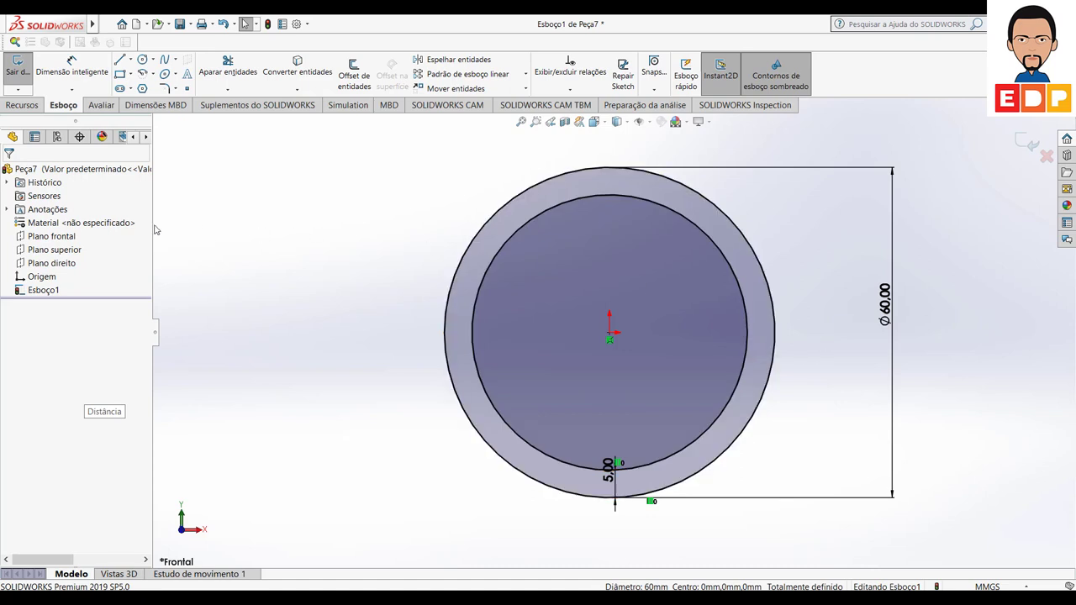
pyautogui.moveTo(418, 267)
pyautogui.mouseDown(button='middle')
pyautogui.moveTo(389, 289)
pyautogui.moveTo(388, 258)
pyautogui.mouseUp(button='middle')
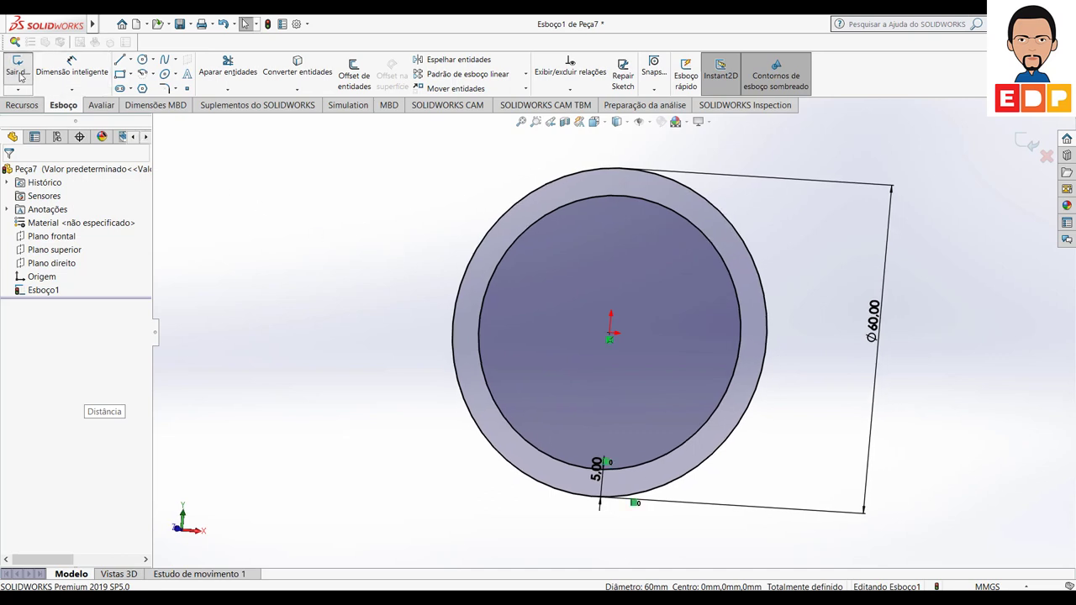
# Step: Exit the sketch and extrude both circles 12 mm with a Plano médio end condition
pyautogui.hotkey('ctrl', 'b')
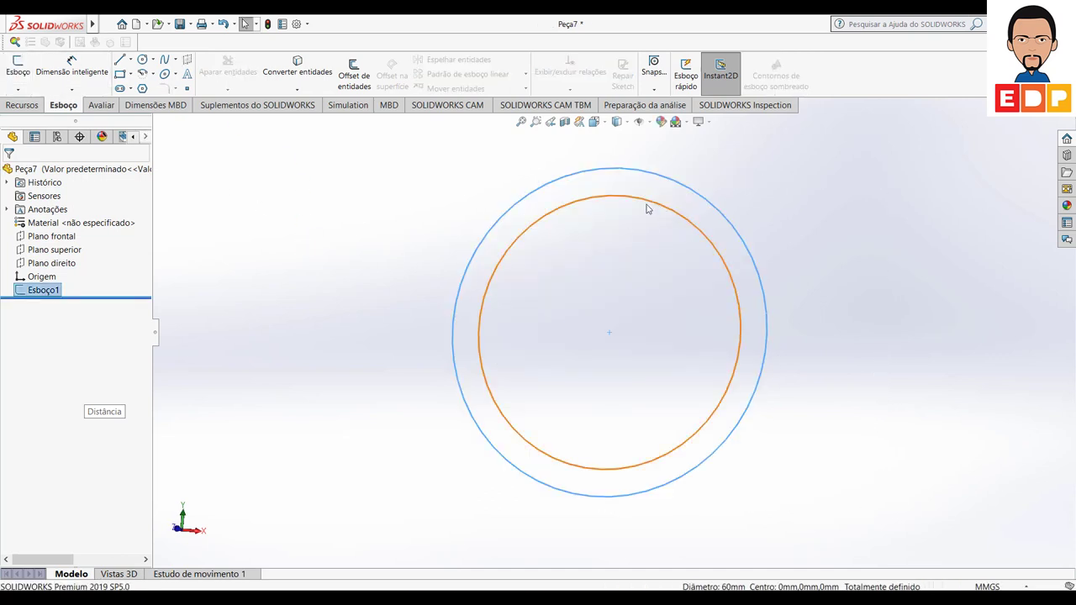
pyautogui.click(641, 201)
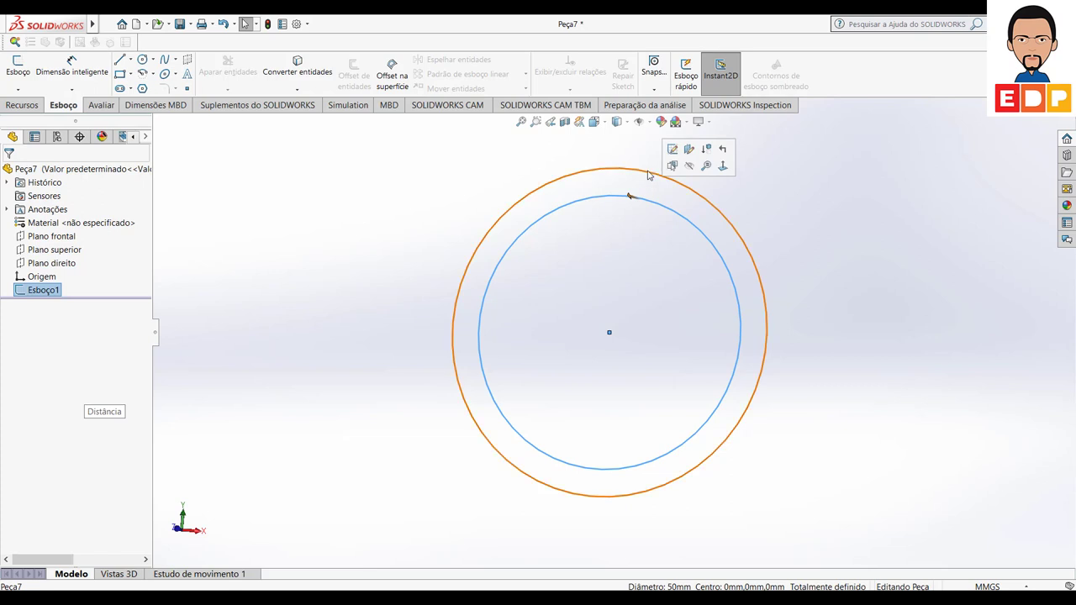
pyautogui.keyDown('ctrl'); pyautogui.click(637, 168); pyautogui.keyUp('ctrl')
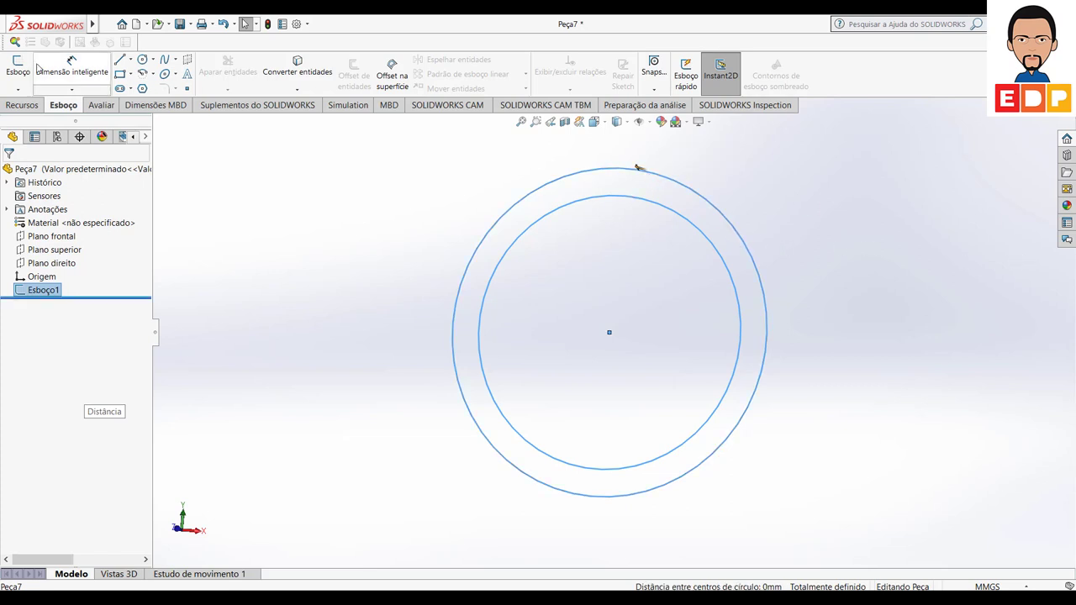
pyautogui.click(34, 109)
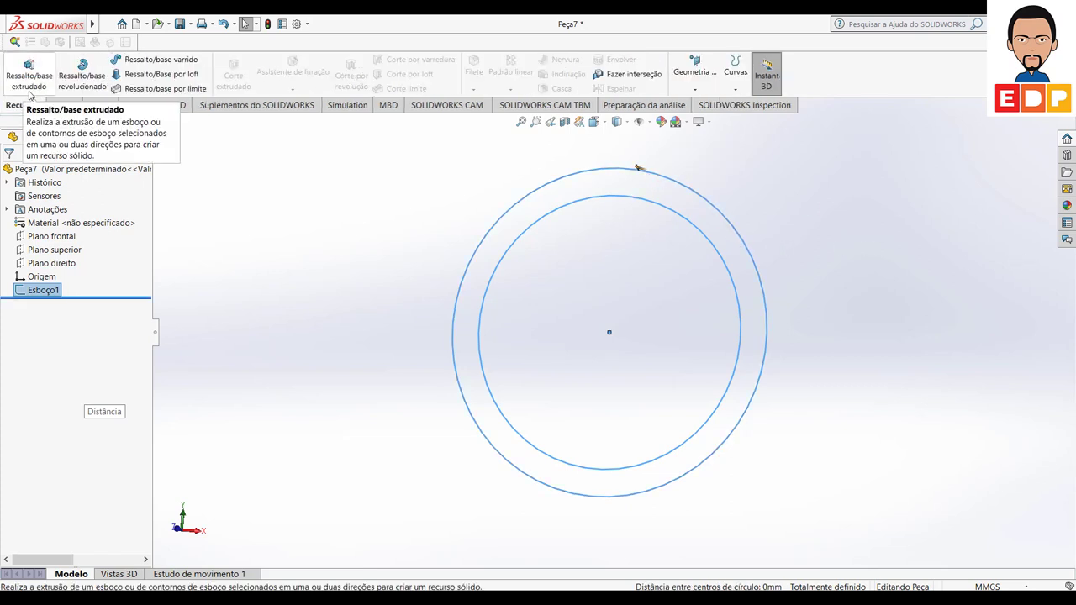
pyautogui.click(29, 80)
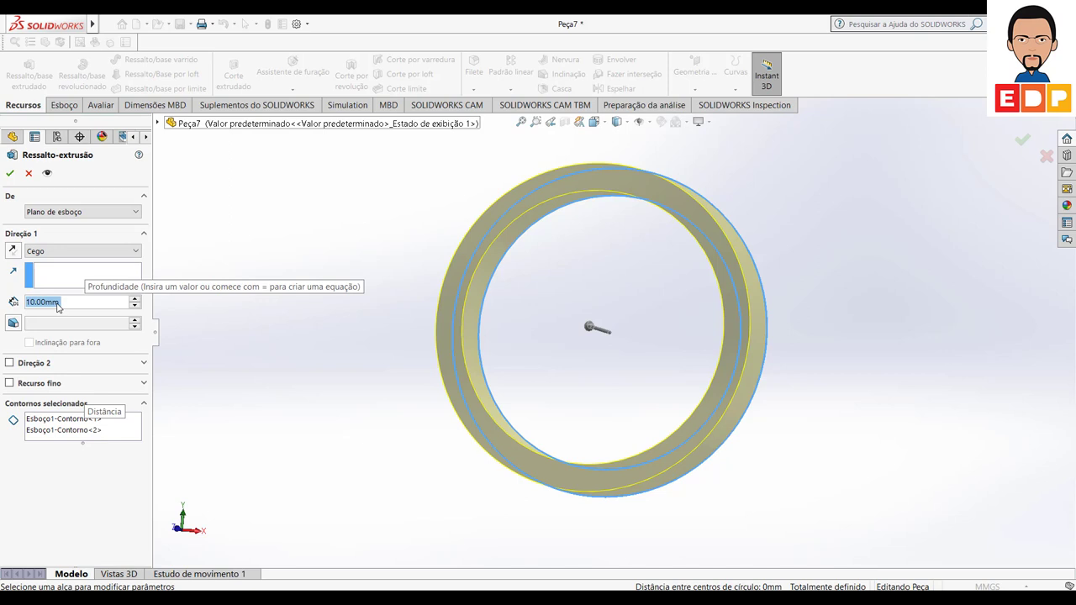
pyautogui.write('12')
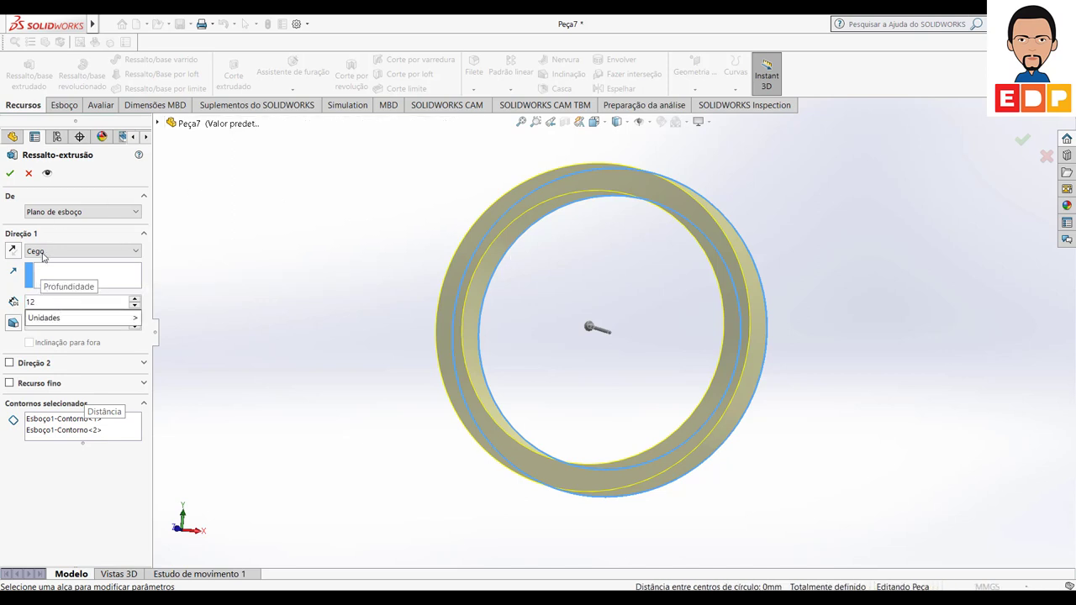
pyautogui.click(45, 257)
pyautogui.click(46, 311)
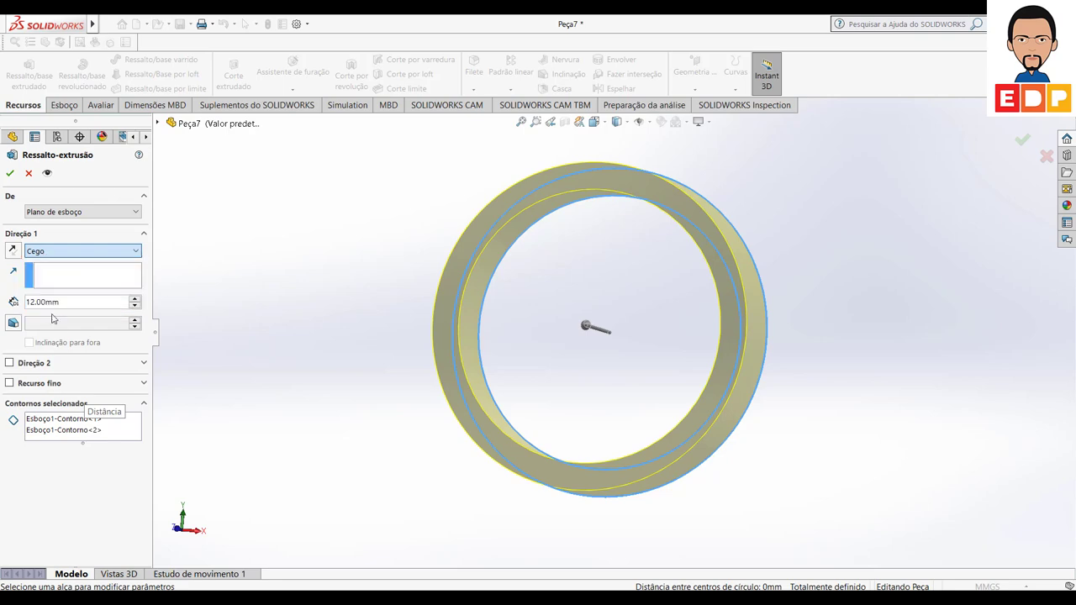
pyautogui.moveTo(928, 269)
pyautogui.mouseDown(button='middle')
pyautogui.moveTo(844, 278)
pyautogui.moveTo(983, 277)
pyautogui.moveTo(921, 286)
pyautogui.mouseUp(button='middle')
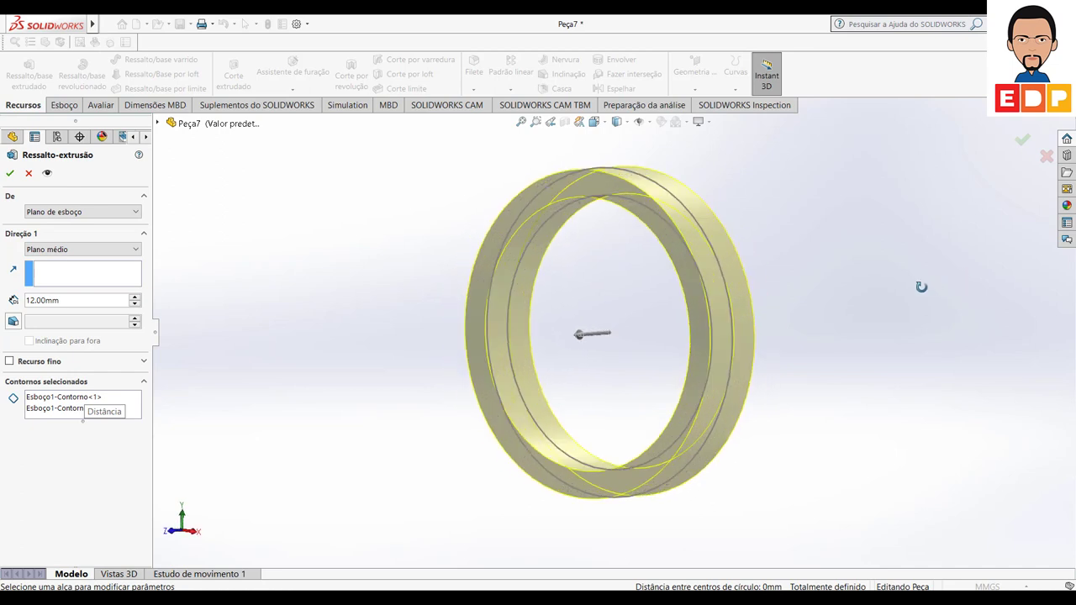
pyautogui.click(10, 173)
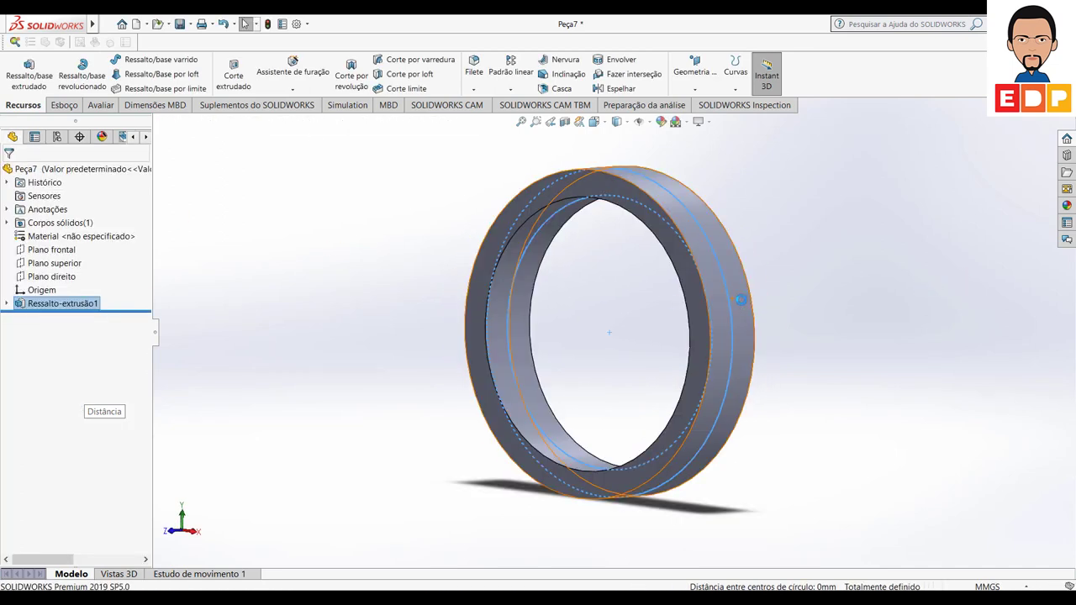
# Step: Rename Ressalto-extrusão1 to 'Anel externo' in the feature tree
pyautogui.click(58, 310)
pyautogui.rightClick(57, 307)
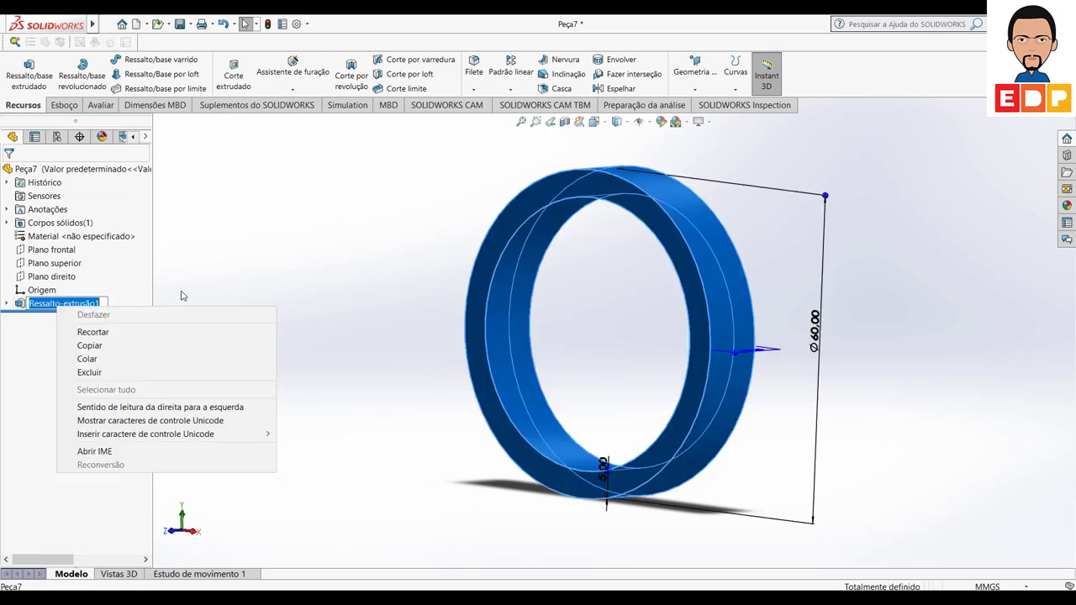
pyautogui.press('Escape')
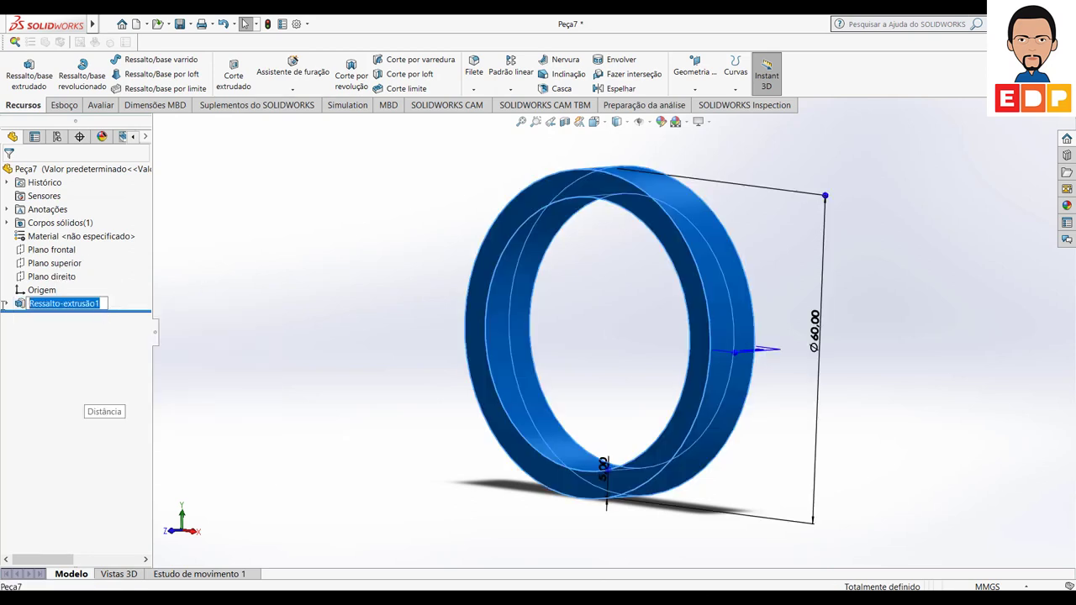
pyautogui.write('aNE')
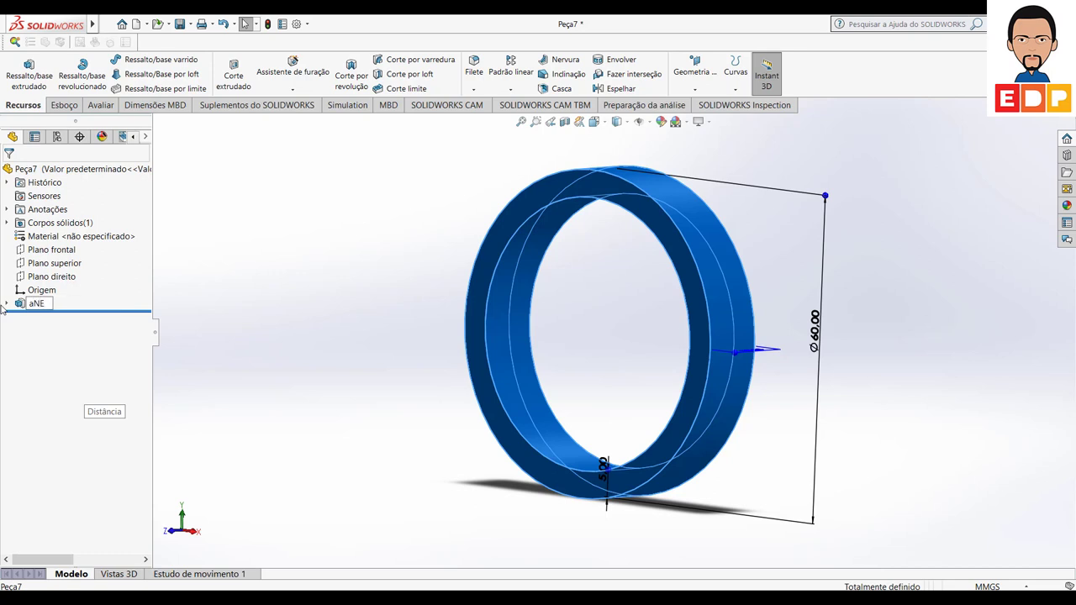
pyautogui.press('BackSpace')
pyautogui.press('BackSpace')
pyautogui.press('BackSpace')
pyautogui.write('ex')
pyautogui.press('Return')
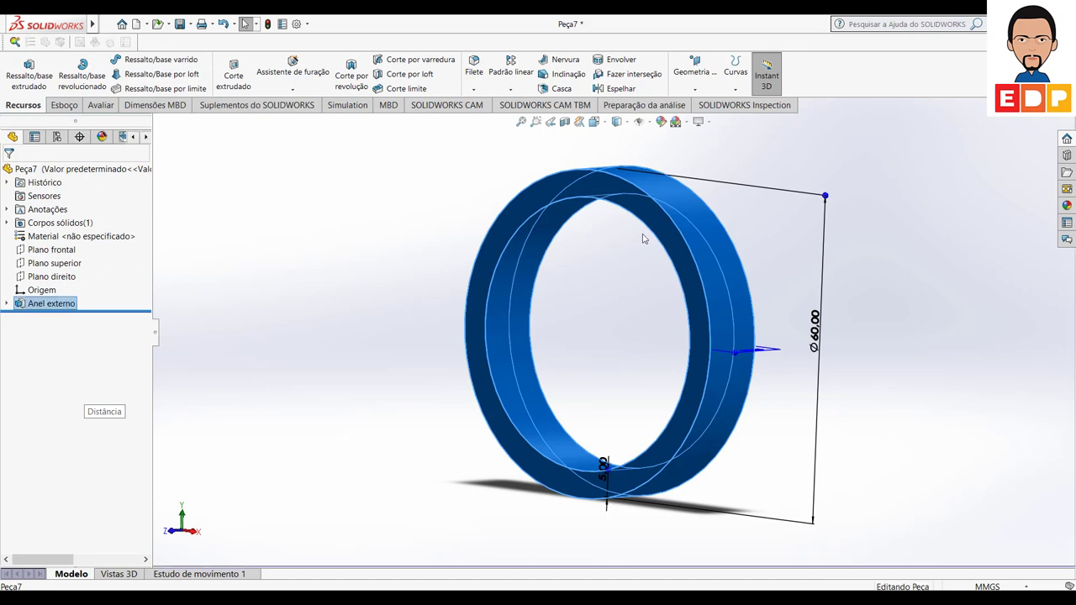
pyautogui.click(951, 323)
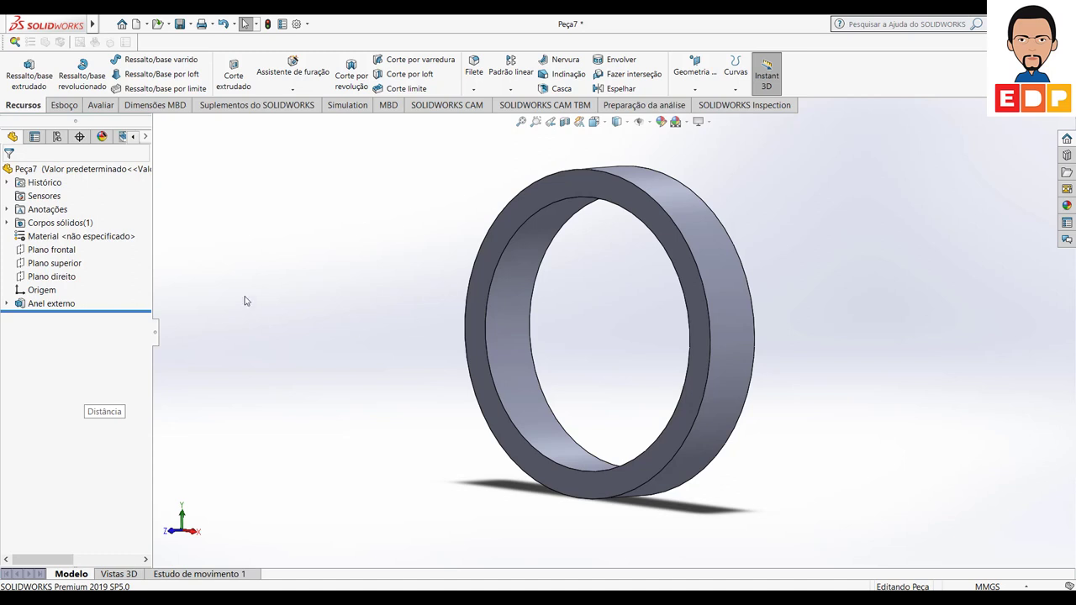
# Step: Start a new sketch on the front plane, viewed straight on
pyautogui.click(50, 252)
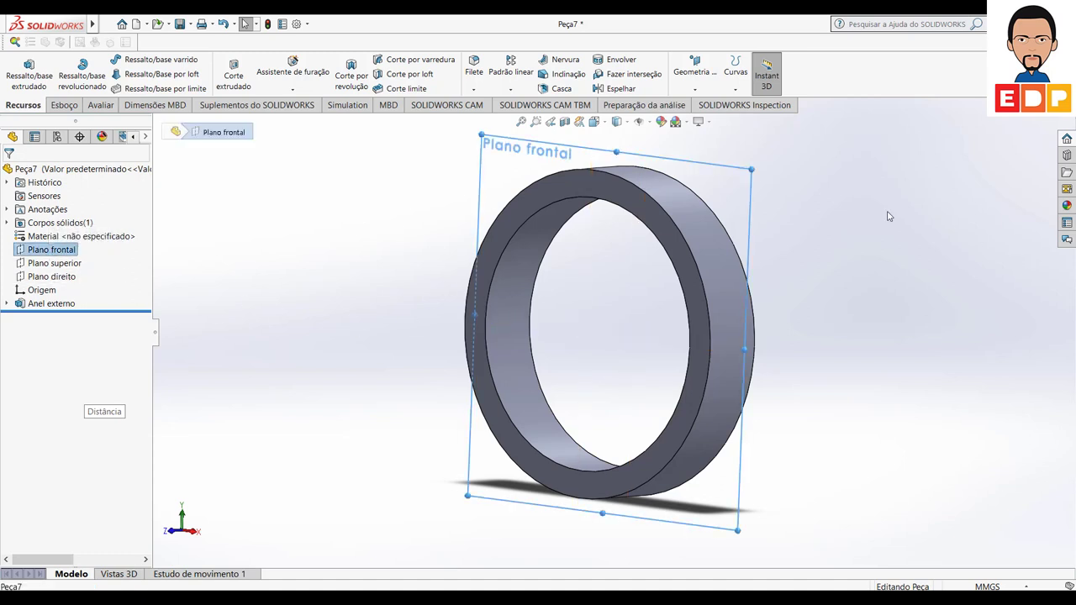
pyautogui.hotkey('ctrl', '8')
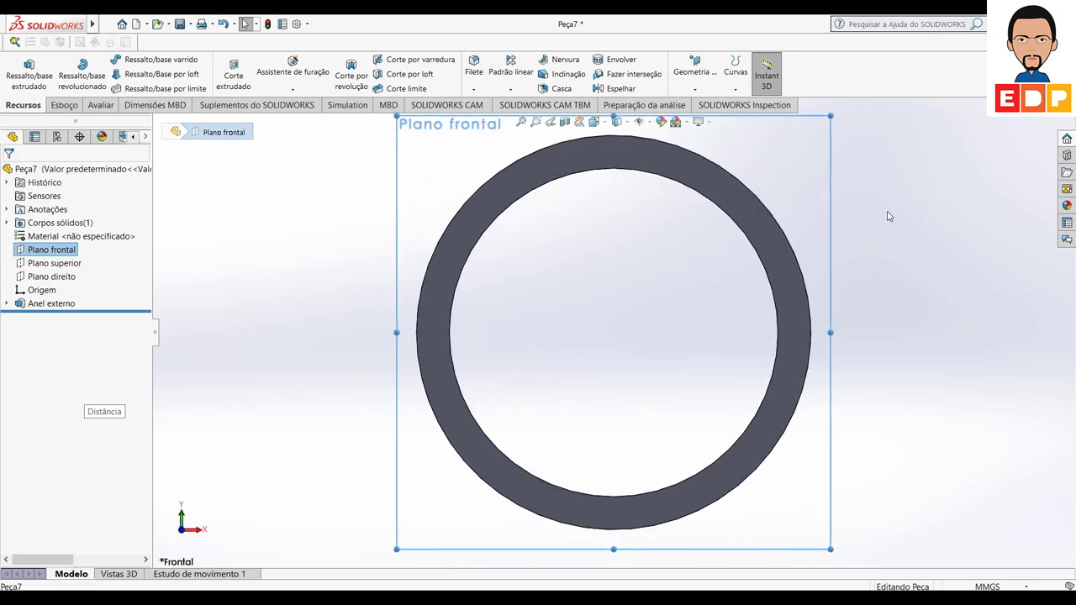
pyautogui.click(65, 106)
pyautogui.click(18, 74)
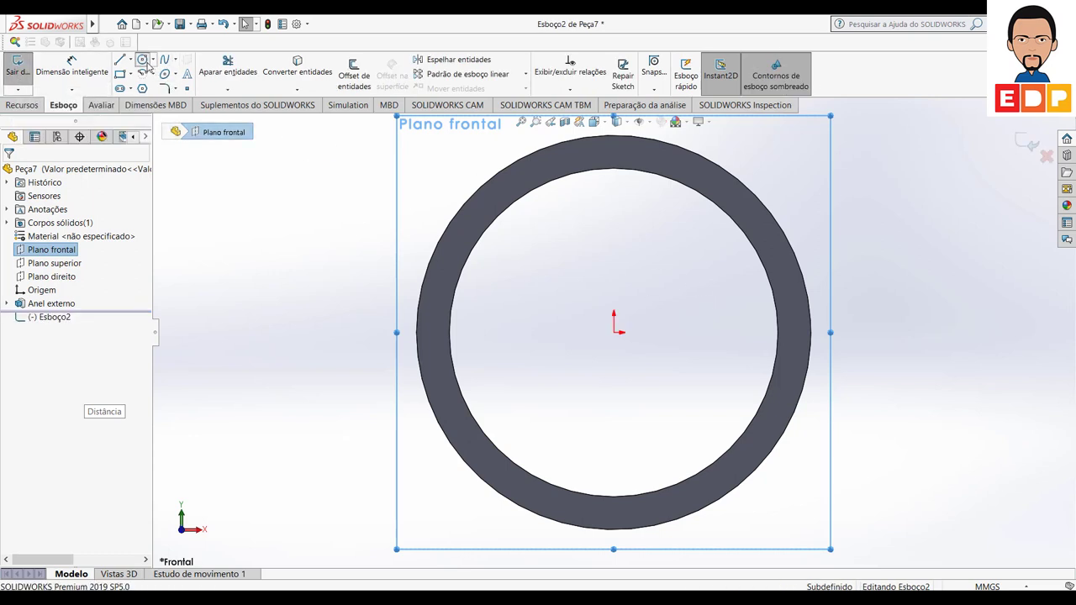
# Step: Draw a circle at the origin and dimension its diameter to 35 mm
pyautogui.click(142, 60)
pyautogui.click(616, 333)
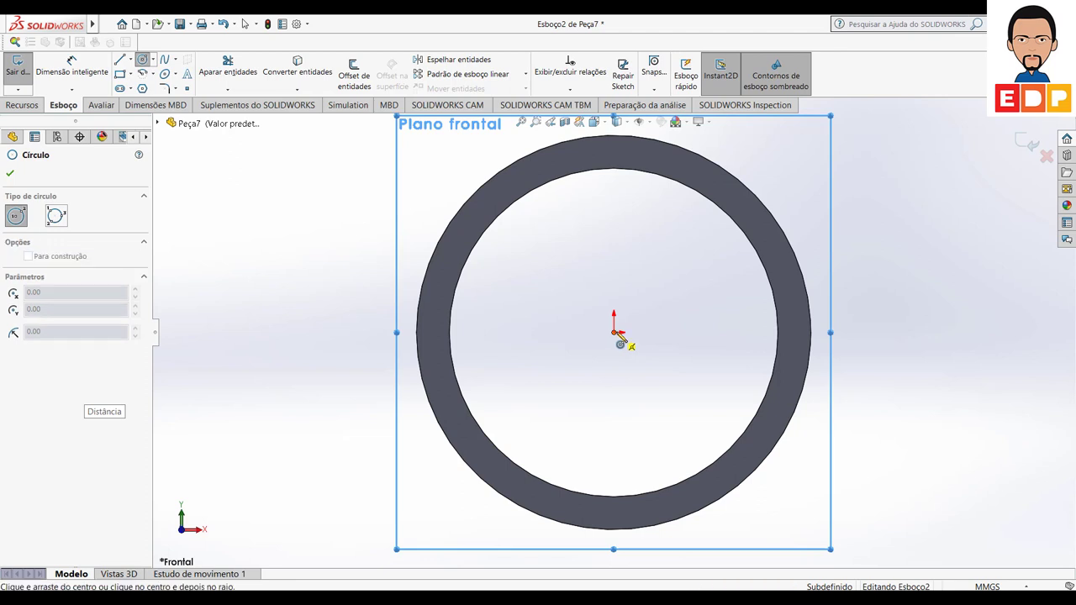
pyautogui.click(716, 281)
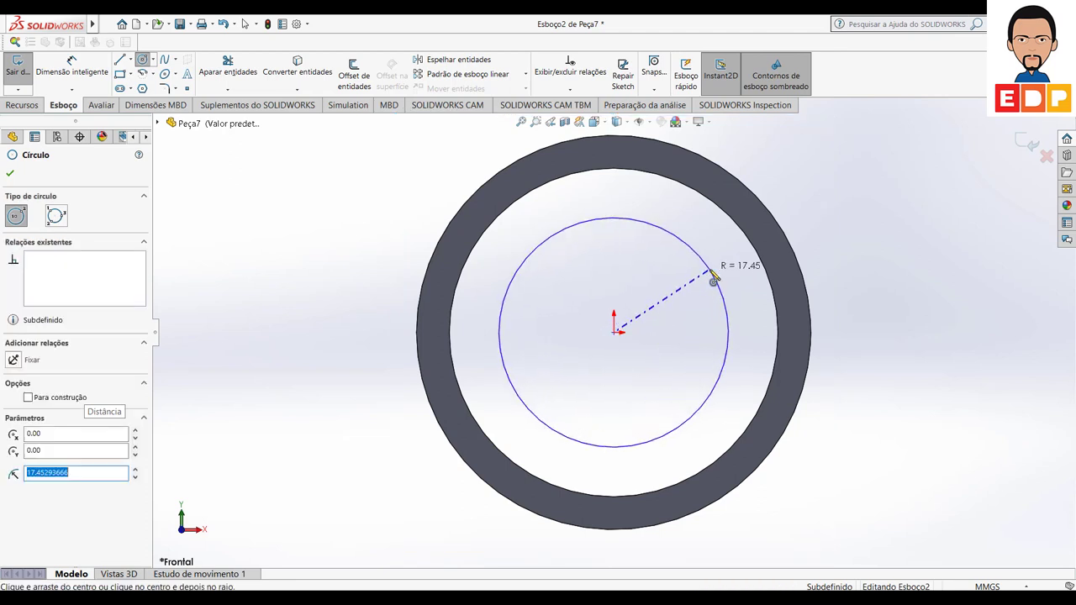
pyautogui.click(74, 73)
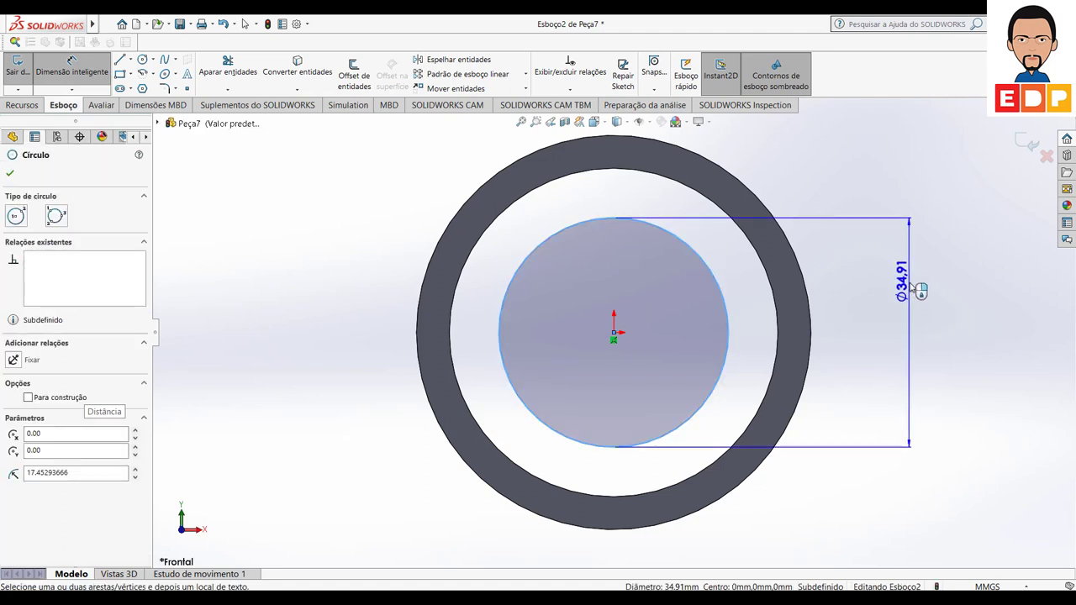
pyautogui.click(920, 312)
pyautogui.click(980, 415)
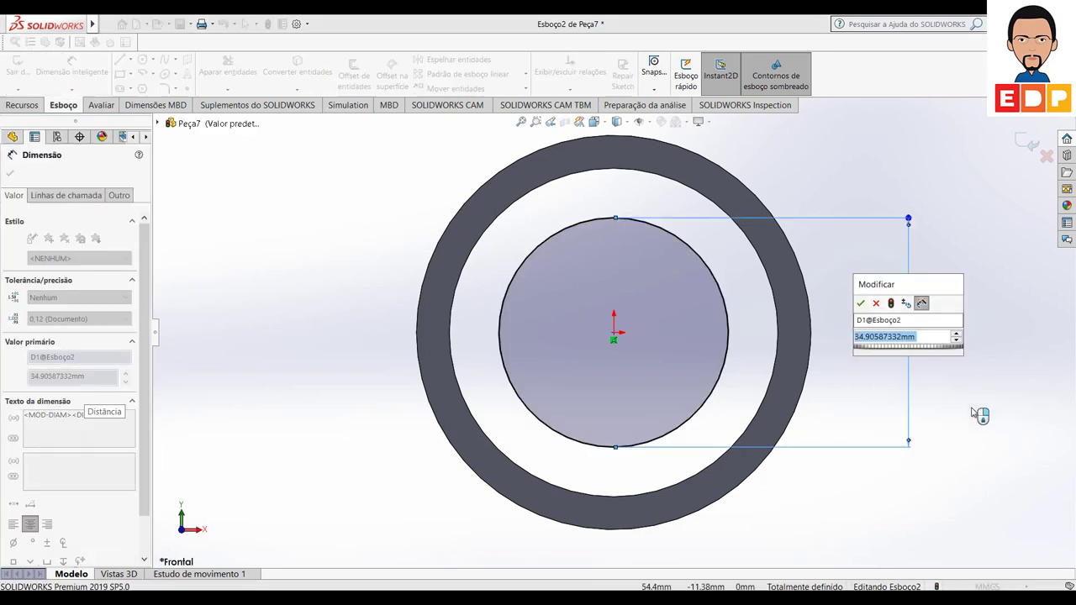
pyautogui.write('35')
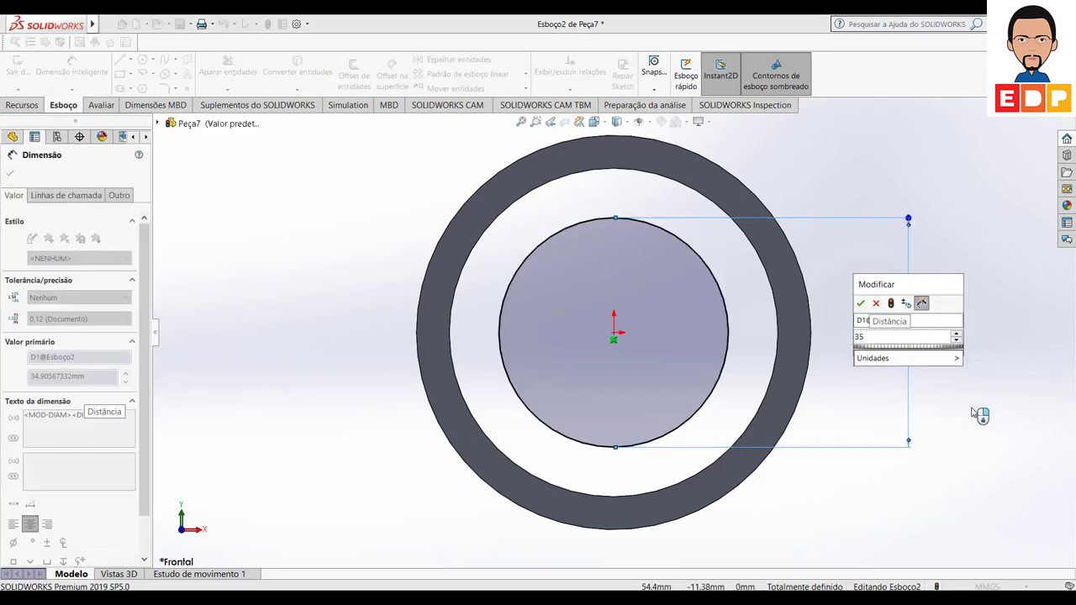
pyautogui.press('Return')
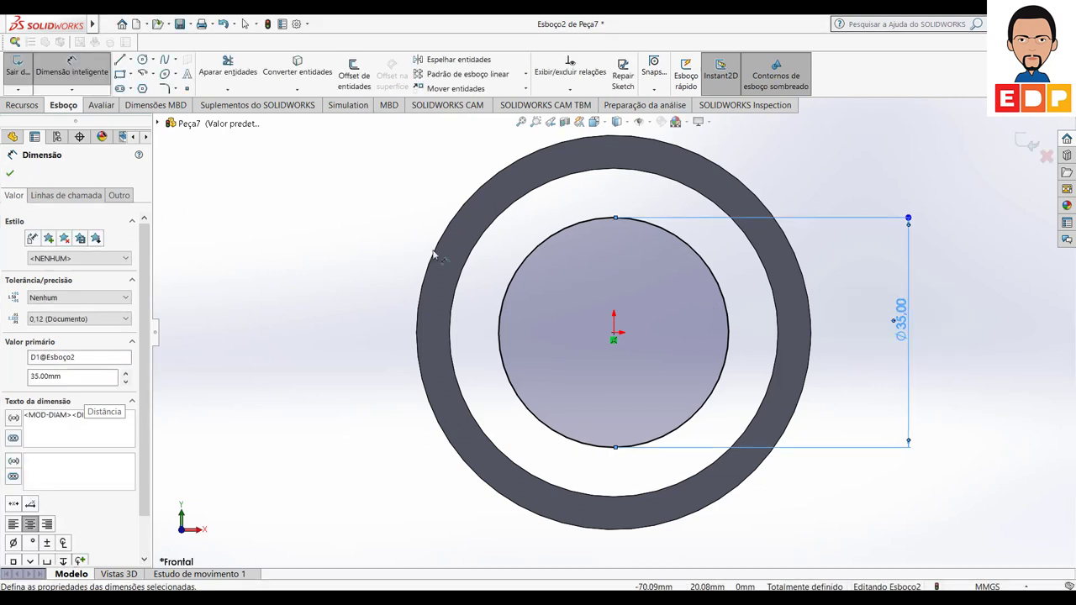
# Step: Offset the Ø35 circle 5 mm inward, then exit Esboço2
pyautogui.click(369, 81)
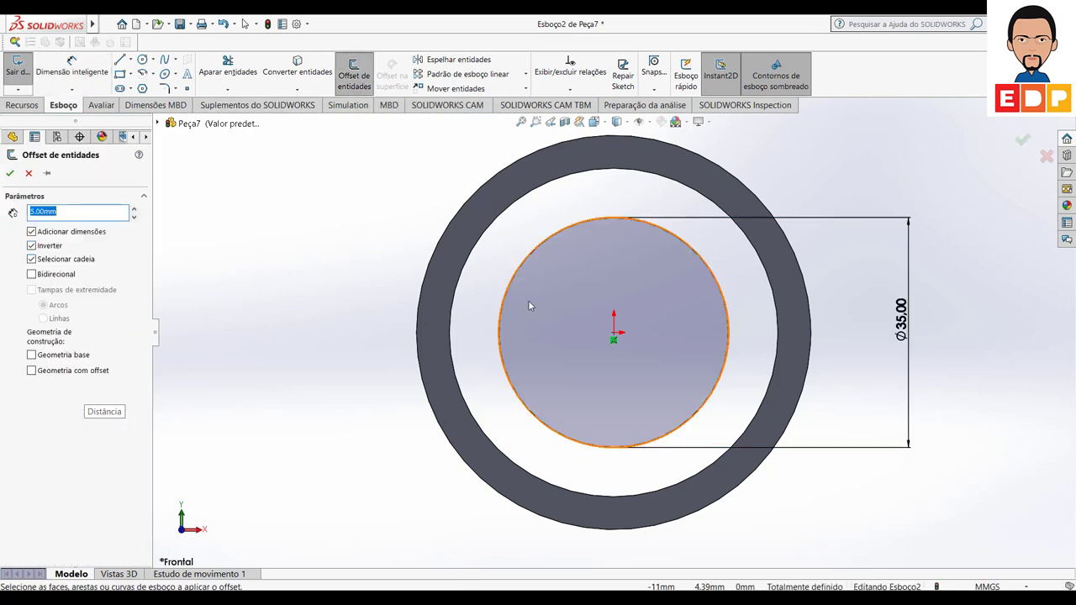
pyautogui.click(501, 330)
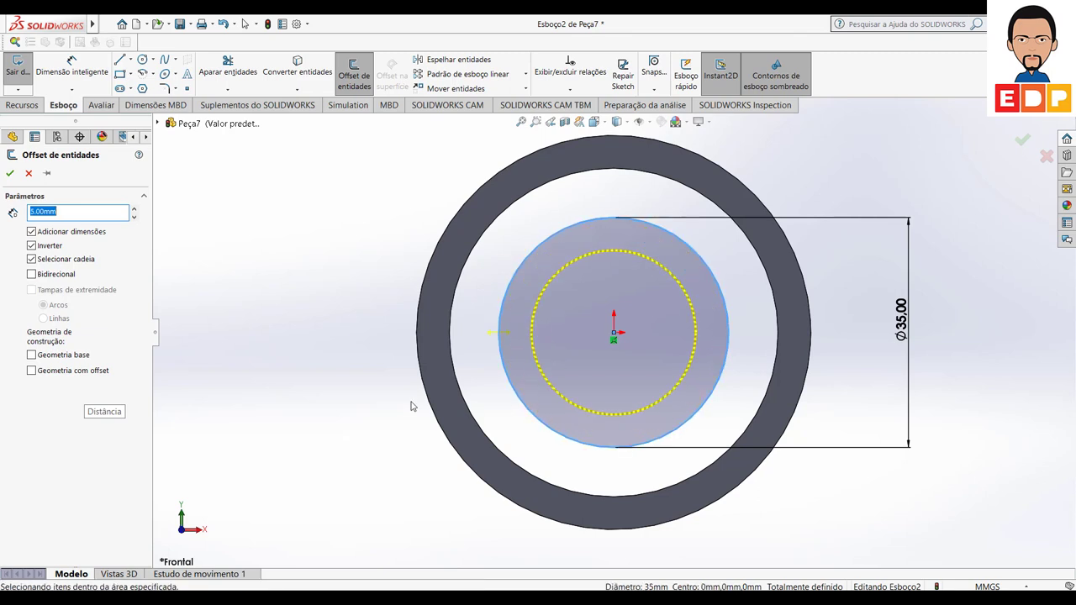
pyautogui.click(10, 173)
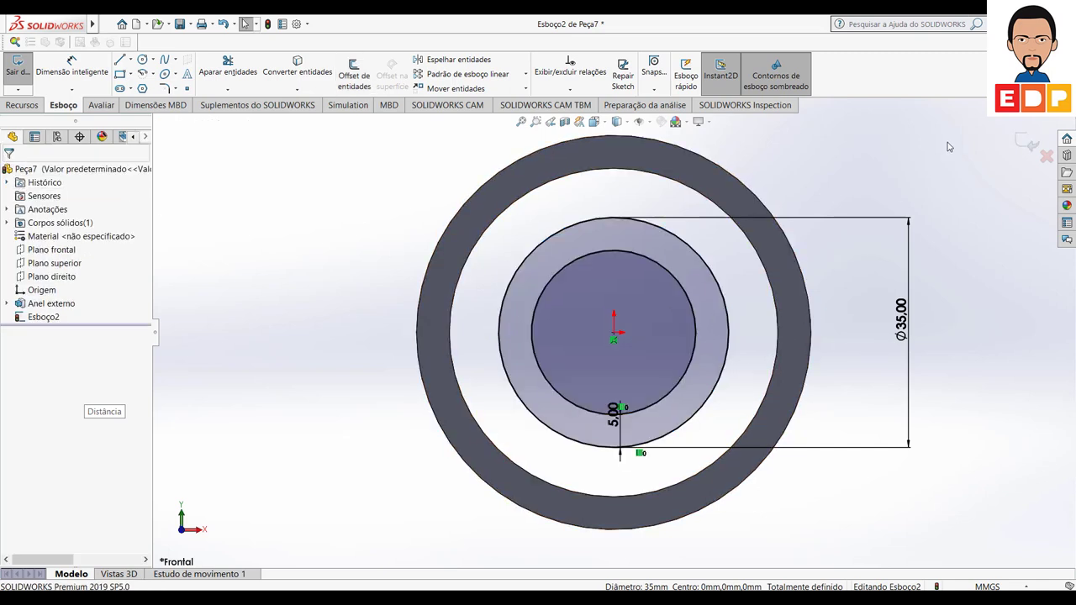
pyautogui.click(17, 70)
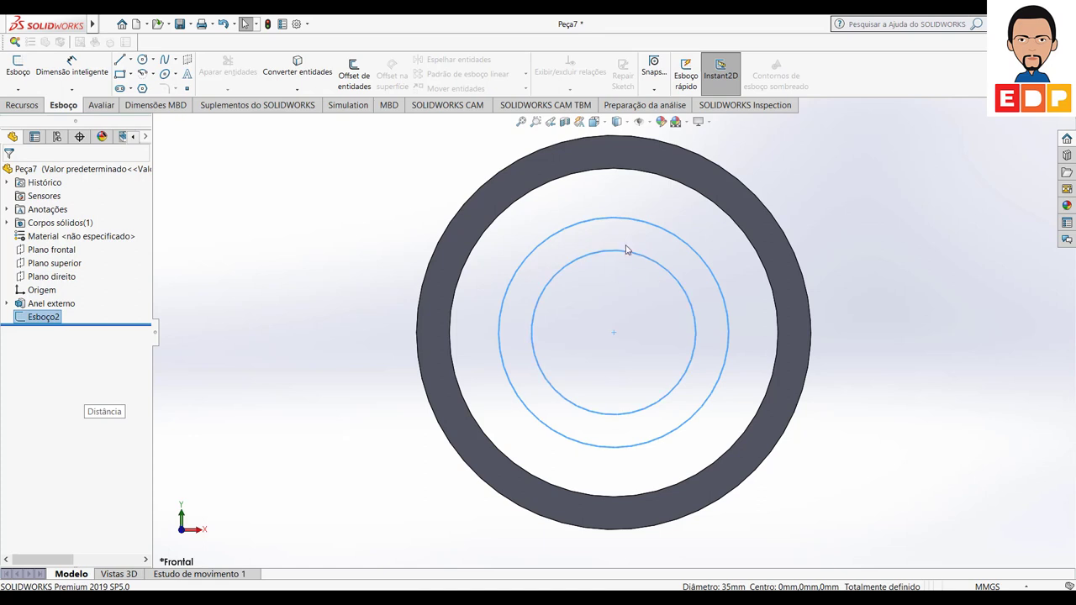
# Step: Extrude both Esboço2 circles 12 mm with Plano médio to form the inner ring
pyautogui.click(626, 251)
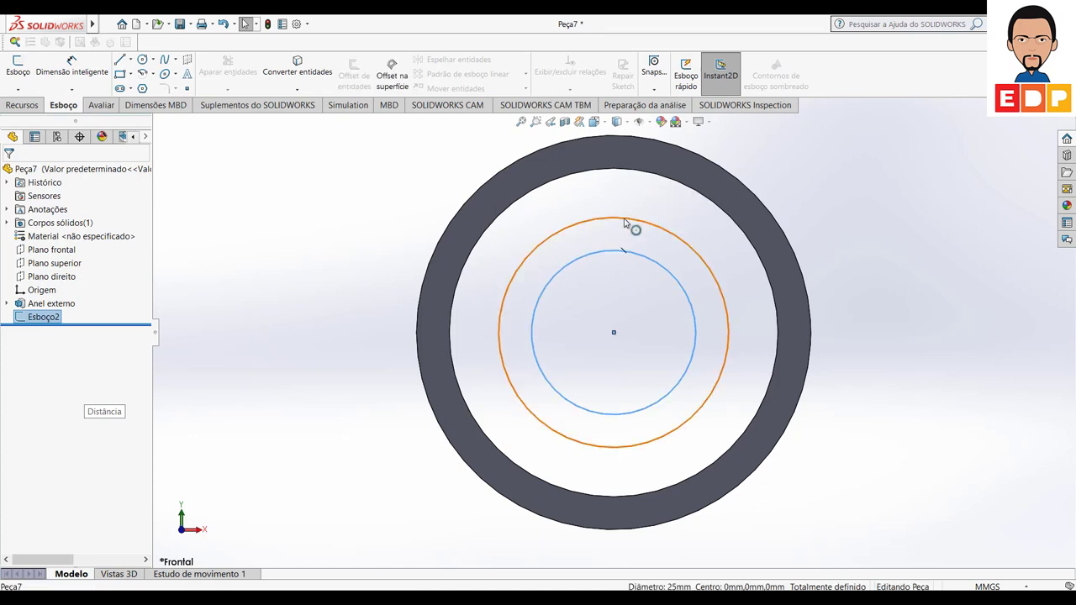
pyautogui.keyDown('ctrl'); pyautogui.click(624, 220); pyautogui.keyUp('ctrl')
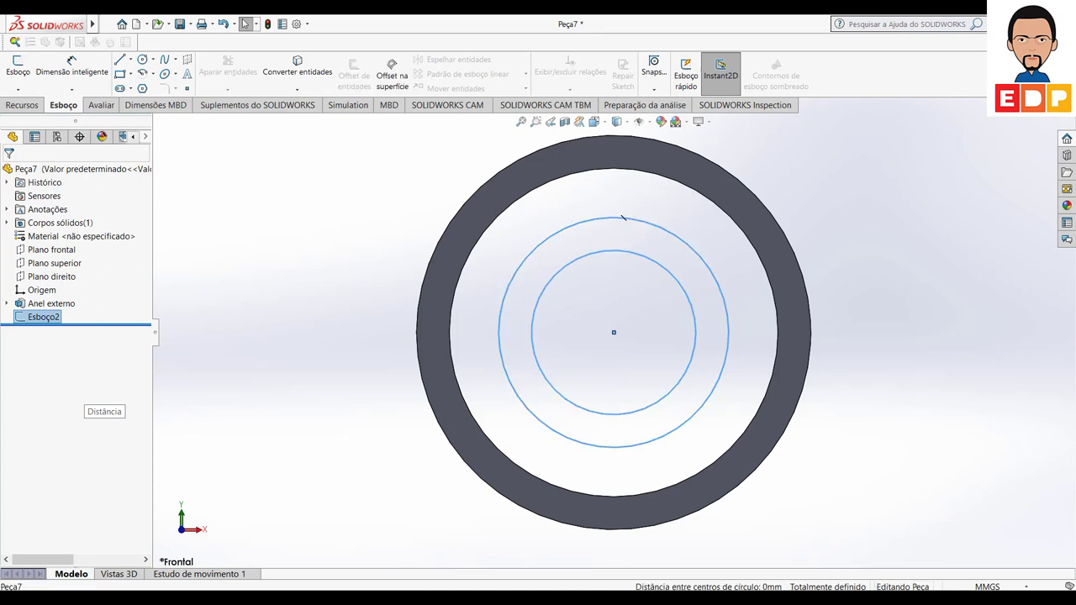
pyautogui.click(23, 105)
pyautogui.click(29, 74)
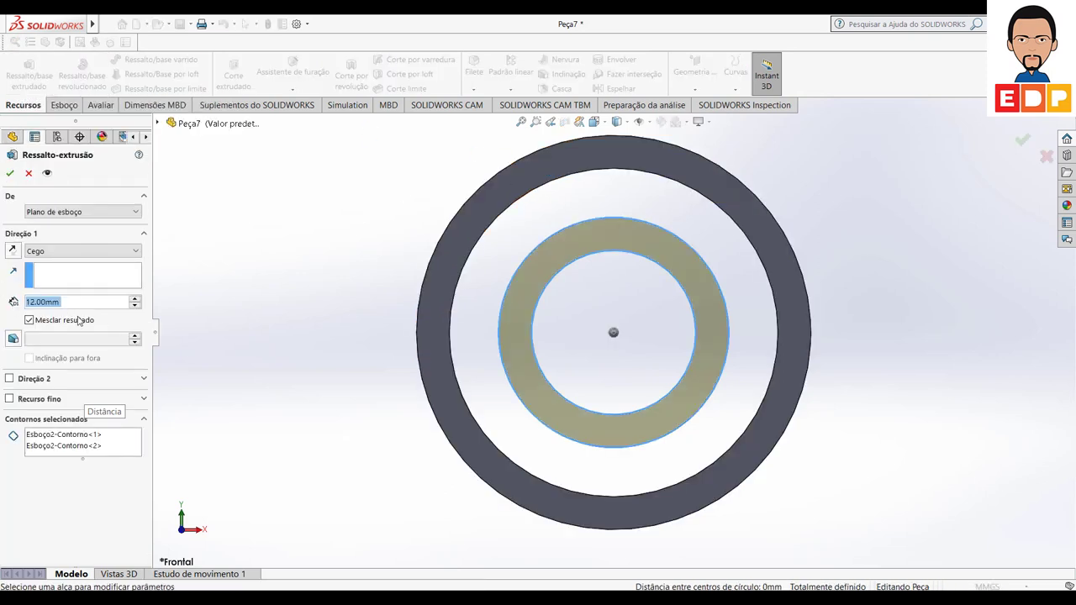
pyautogui.click(93, 256)
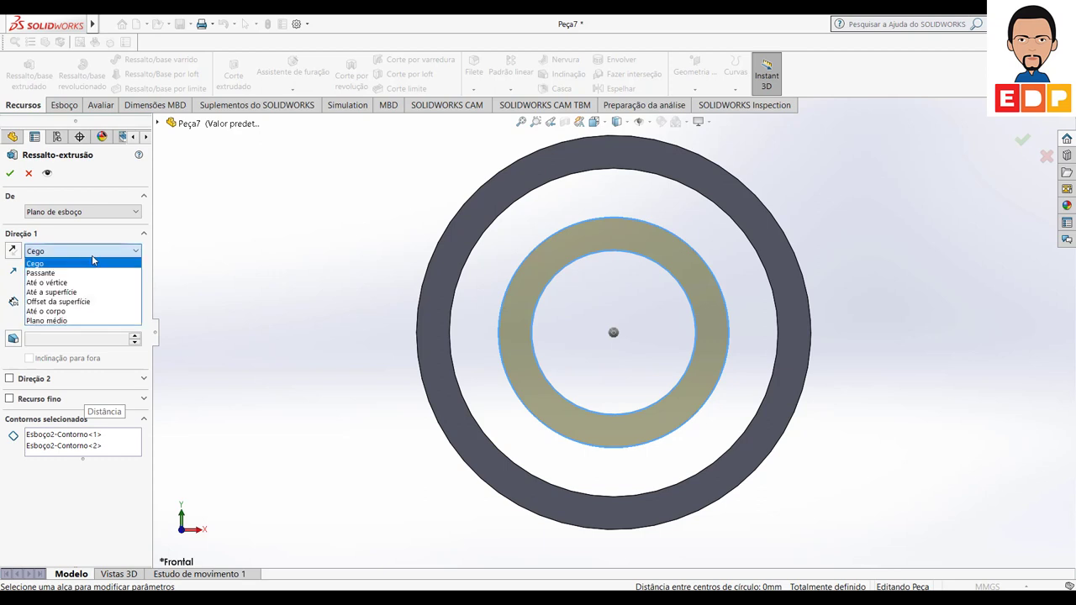
pyautogui.click(46, 320)
pyautogui.moveTo(962, 297); pyautogui.dragTo(896, 315, button='middle')
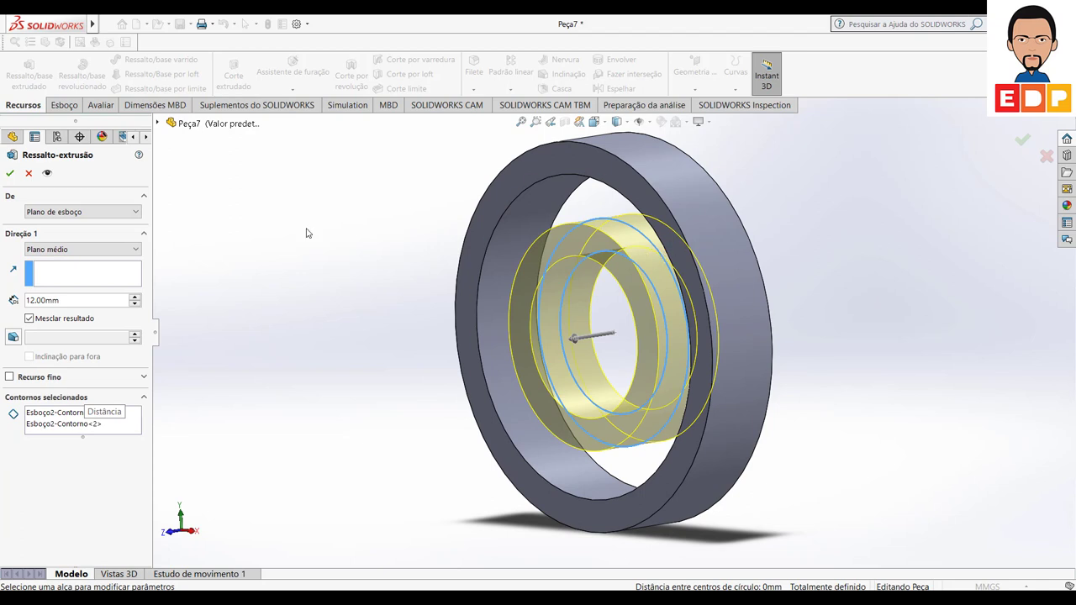
pyautogui.click(10, 172)
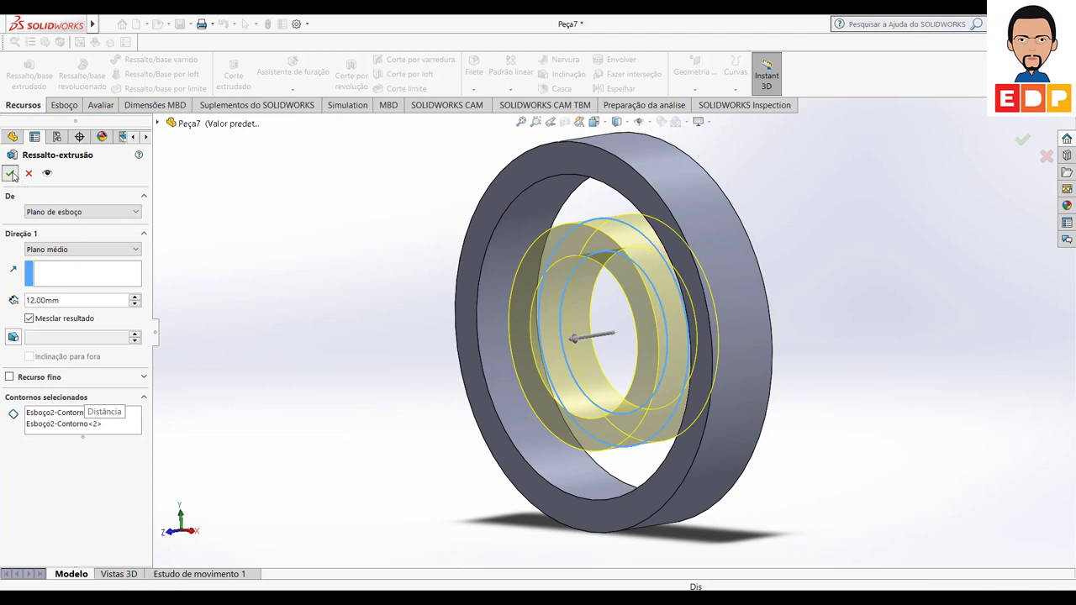
pyautogui.moveTo(905, 254); pyautogui.dragTo(873, 254, button='middle')
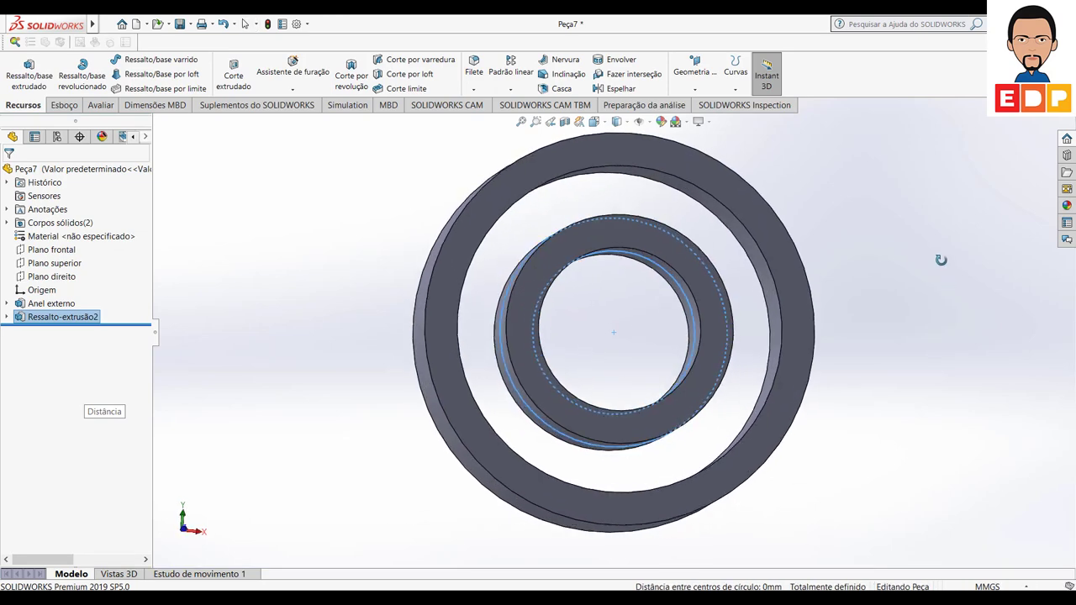
# Step: Rename Ressalto-extrusão2 to 'Anel interno' and return to the front view
pyautogui.hotkey('ctrl', '1')
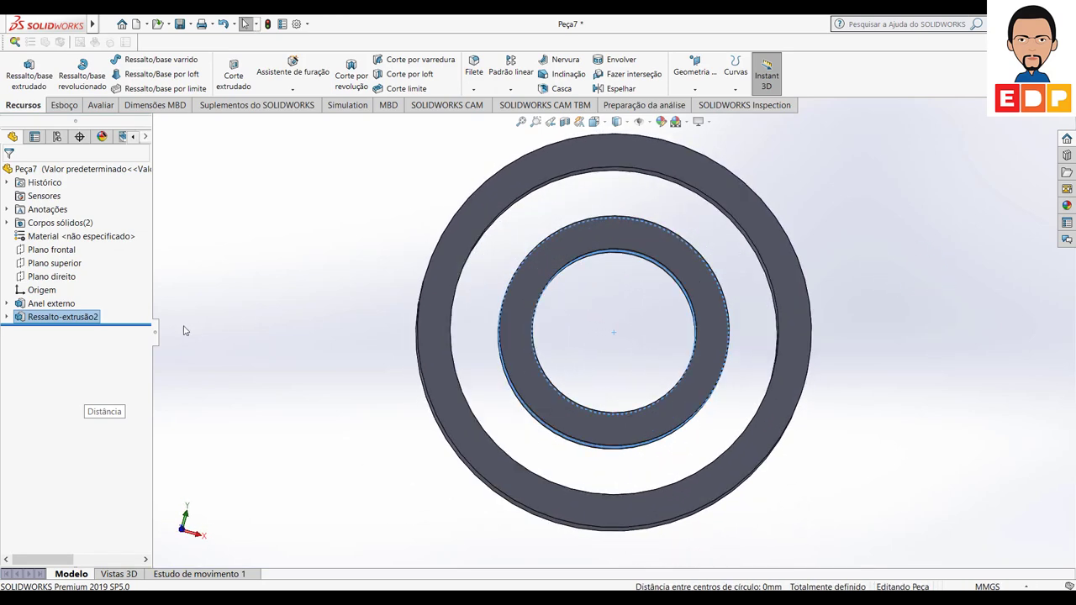
pyautogui.click(63, 317)
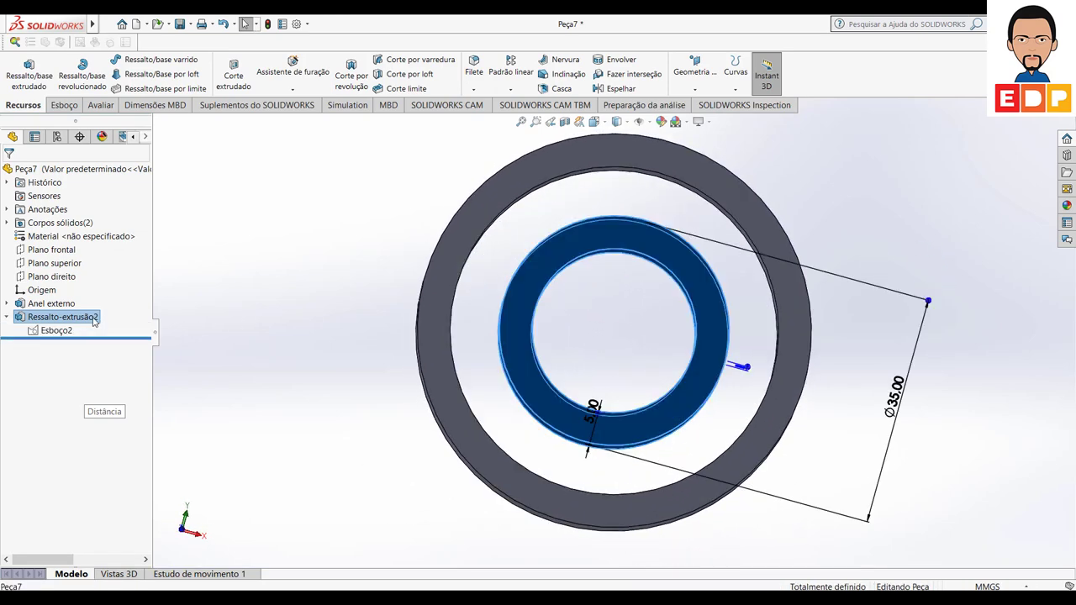
pyautogui.rightClick(92, 319)
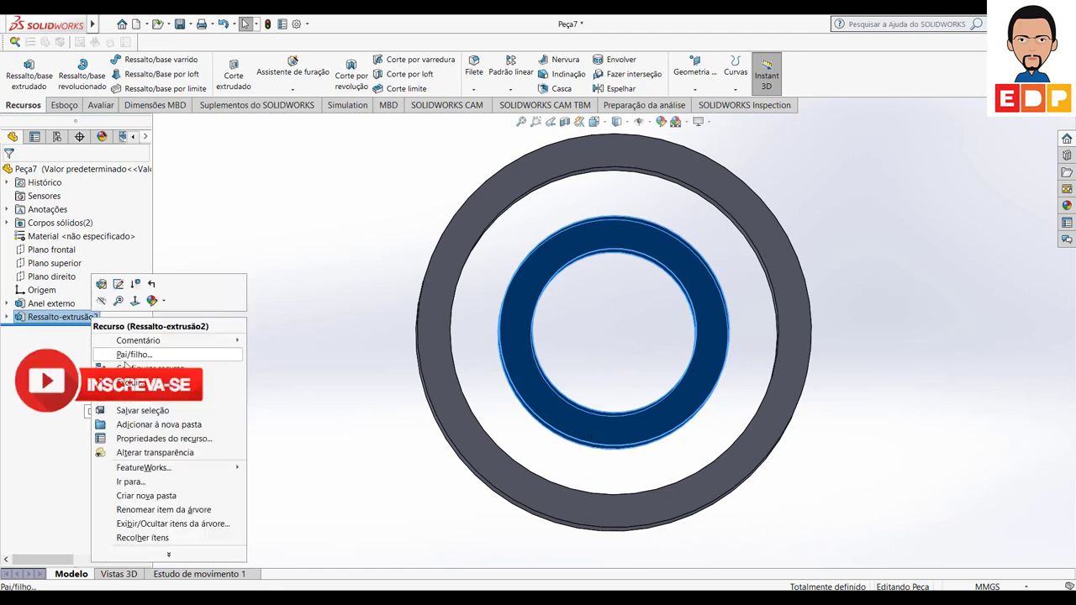
pyautogui.click(152, 509)
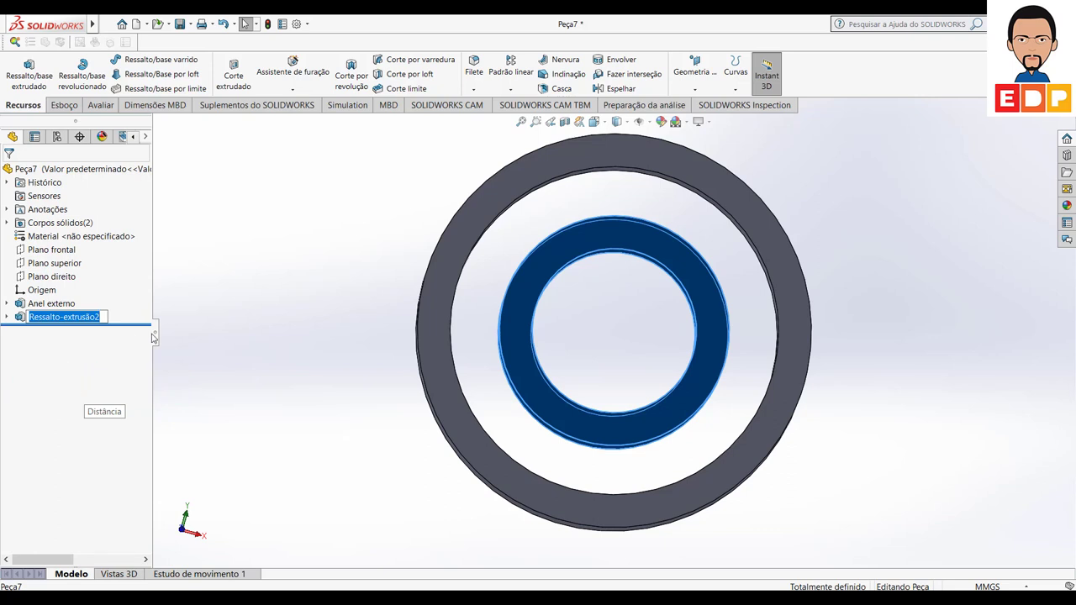
pyautogui.write('Anel')
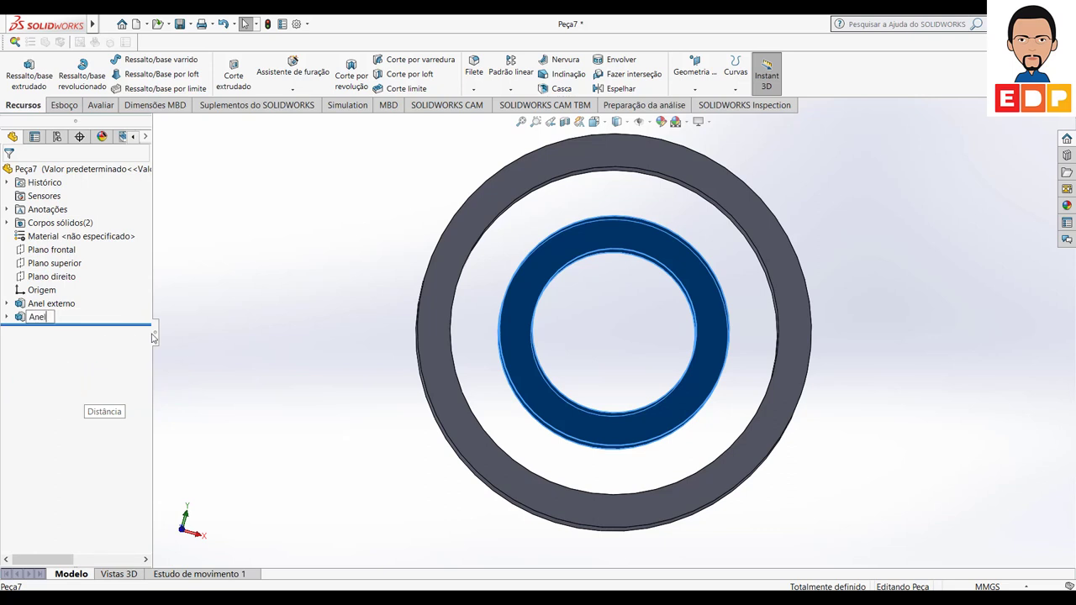
pyautogui.write(' intern')
pyautogui.write('o')
pyautogui.click(214, 318)
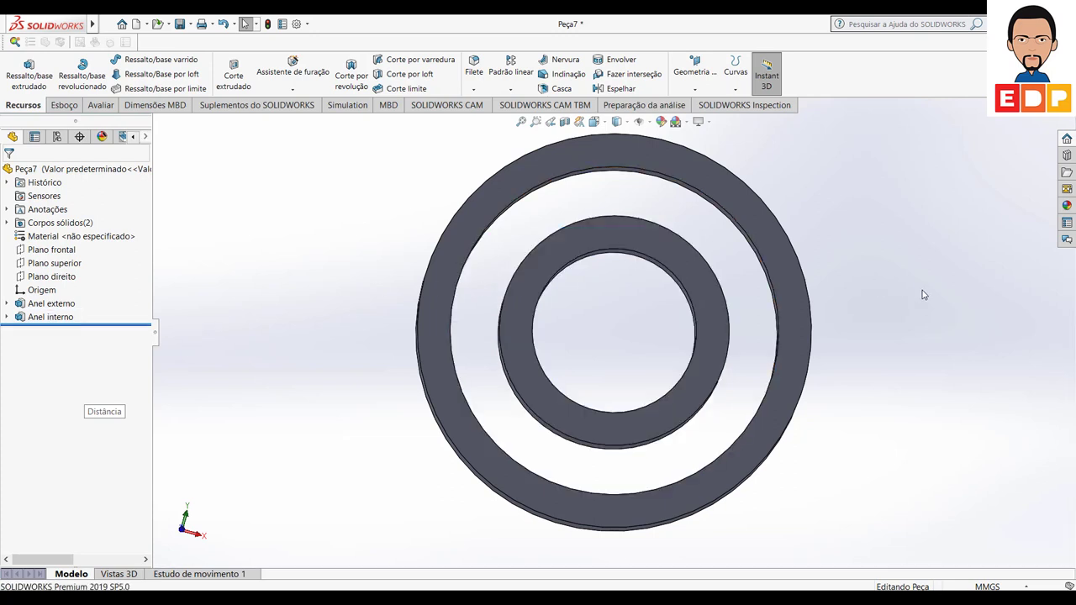
pyautogui.hotkey('ctrl', '1')
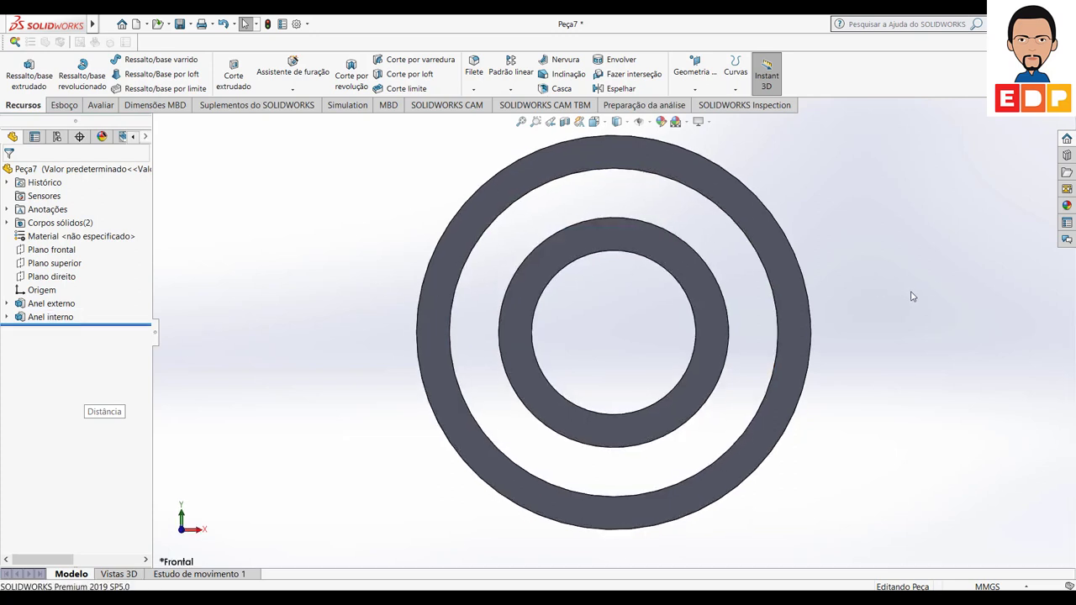
# Step: Fit the model in view and start a new sketch on Plano frontal
pyautogui.press('f')
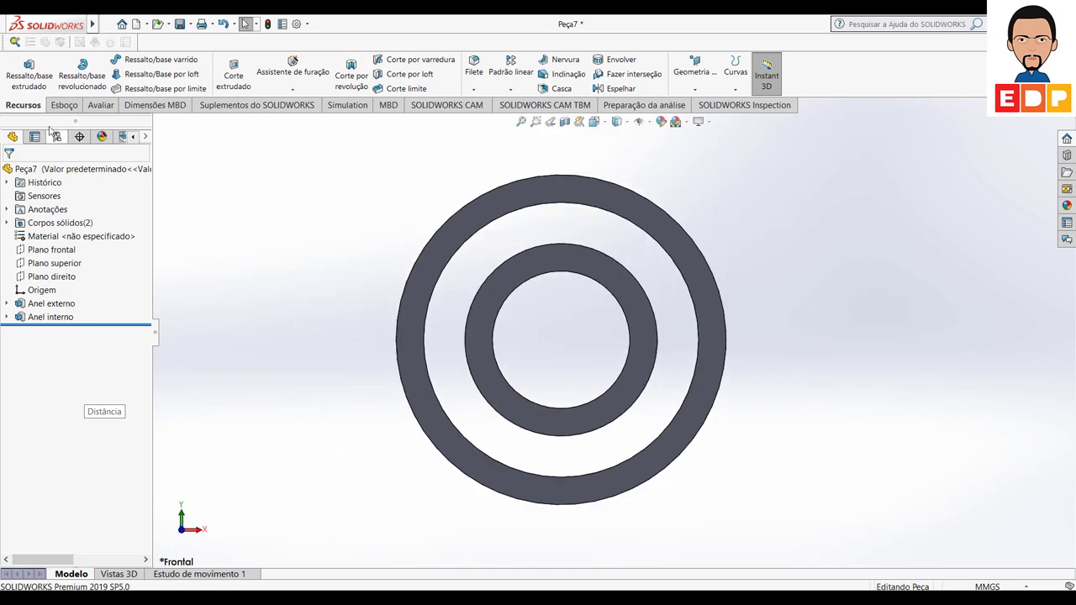
pyautogui.click(51, 249)
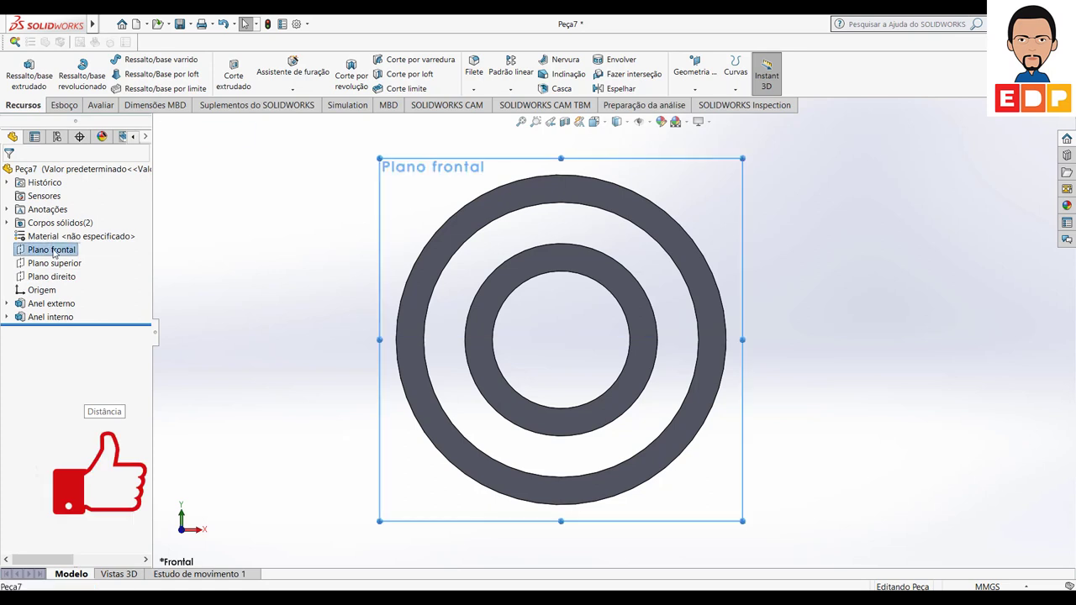
pyautogui.click(66, 107)
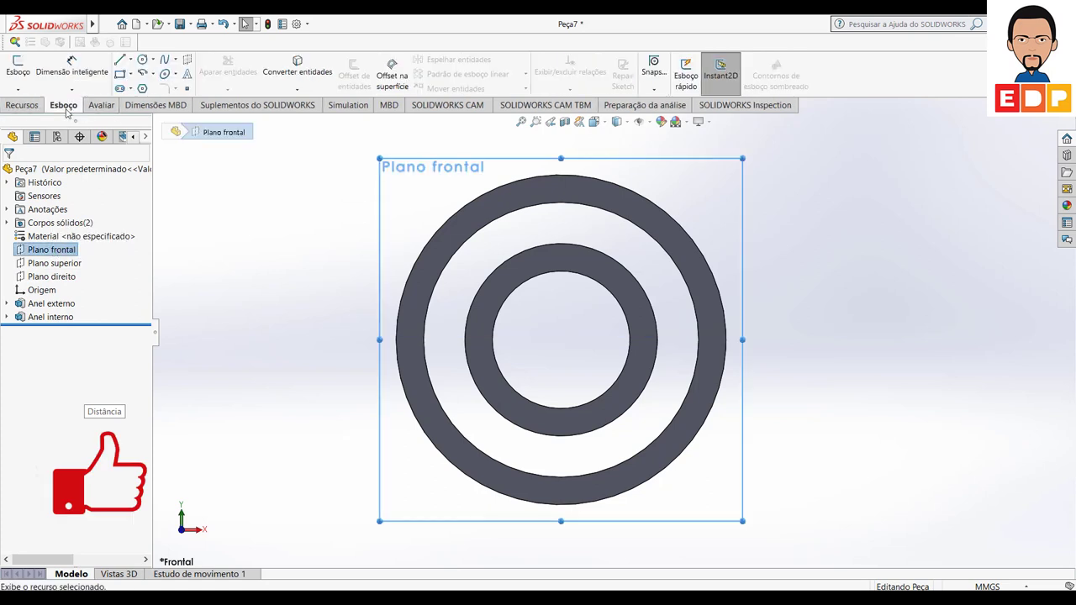
pyautogui.click(23, 74)
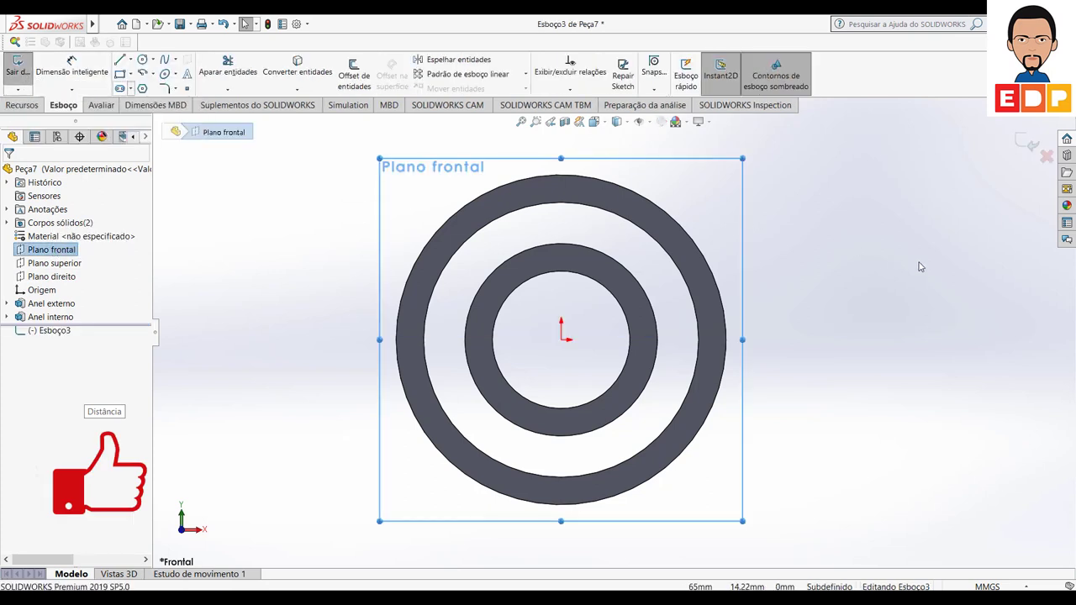
# Step: Draw a vertical 7.50 mm centreline bridging the gap between the inner and outer rings
pyautogui.click(131, 62)
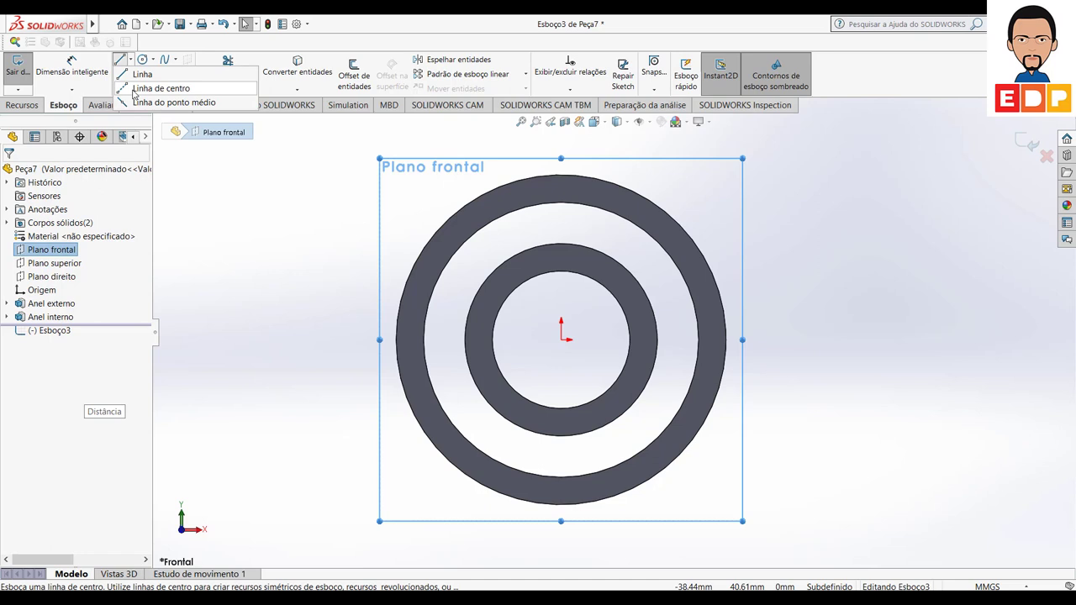
pyautogui.click(152, 88)
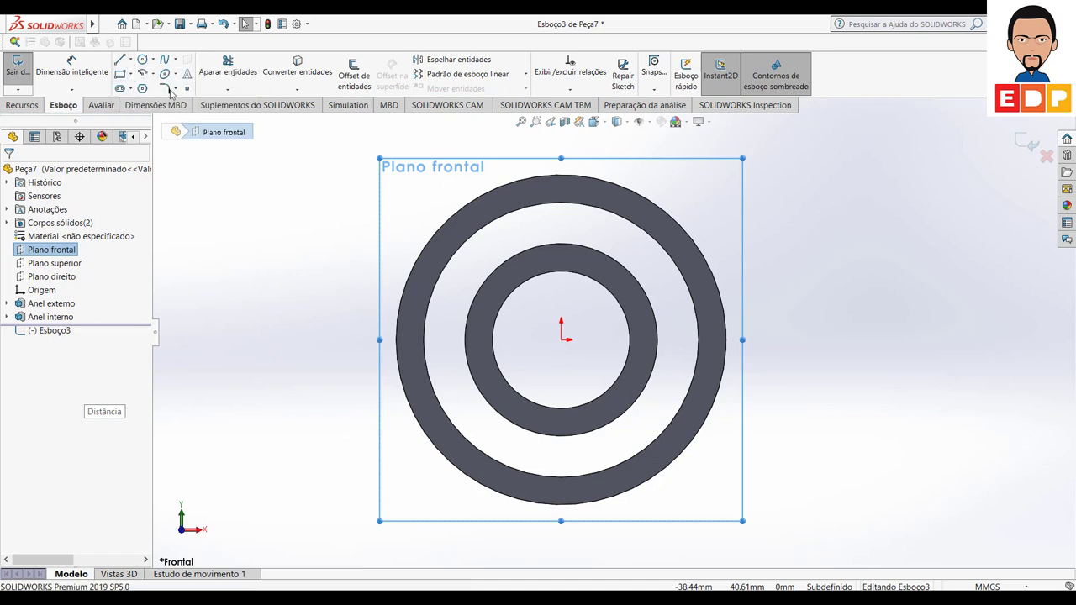
pyautogui.click(561, 245)
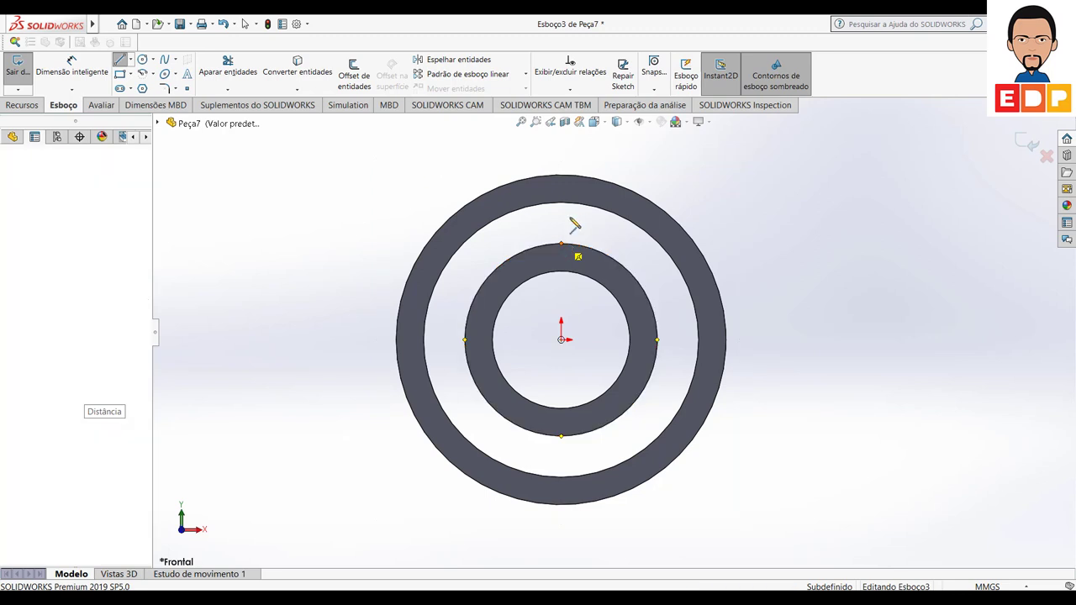
pyautogui.click(562, 204)
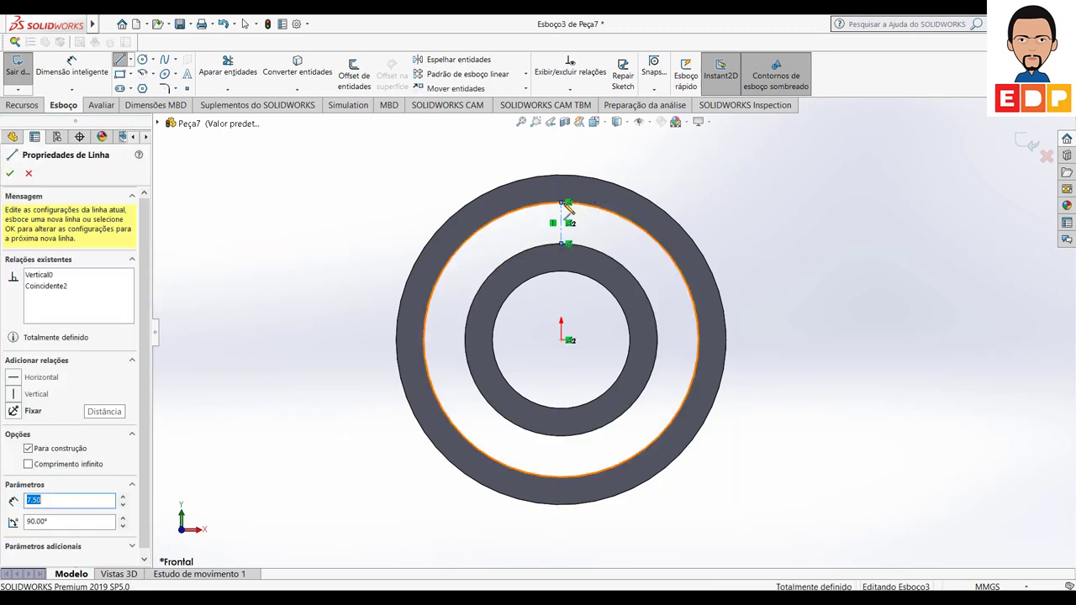
pyautogui.press('Escape')
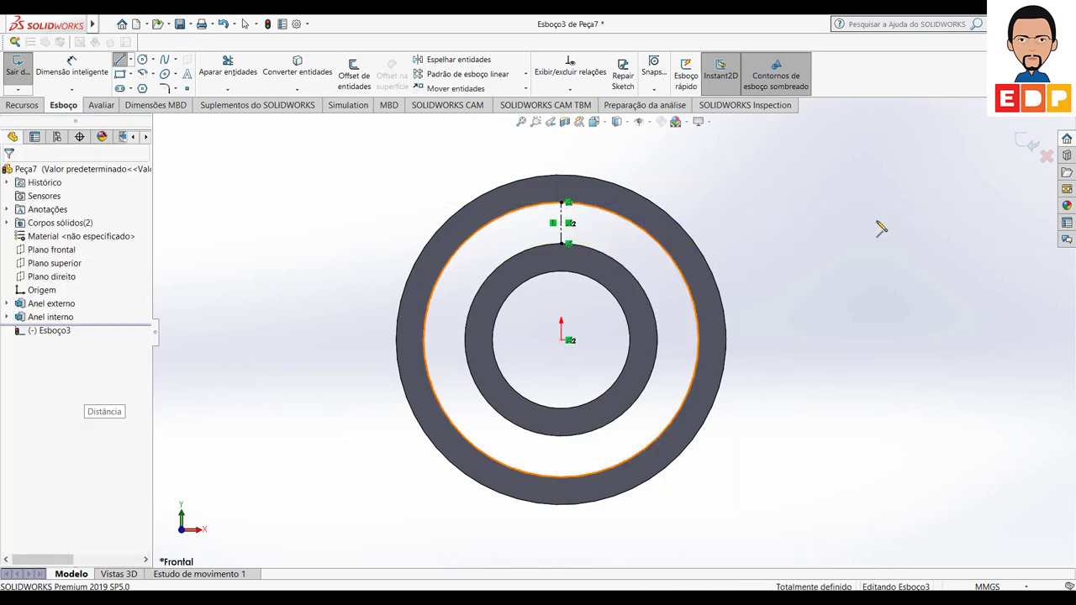
# Step: Draw a 3.75 mm radius circle centred on the construction line between the rings
pyautogui.click(142, 59)
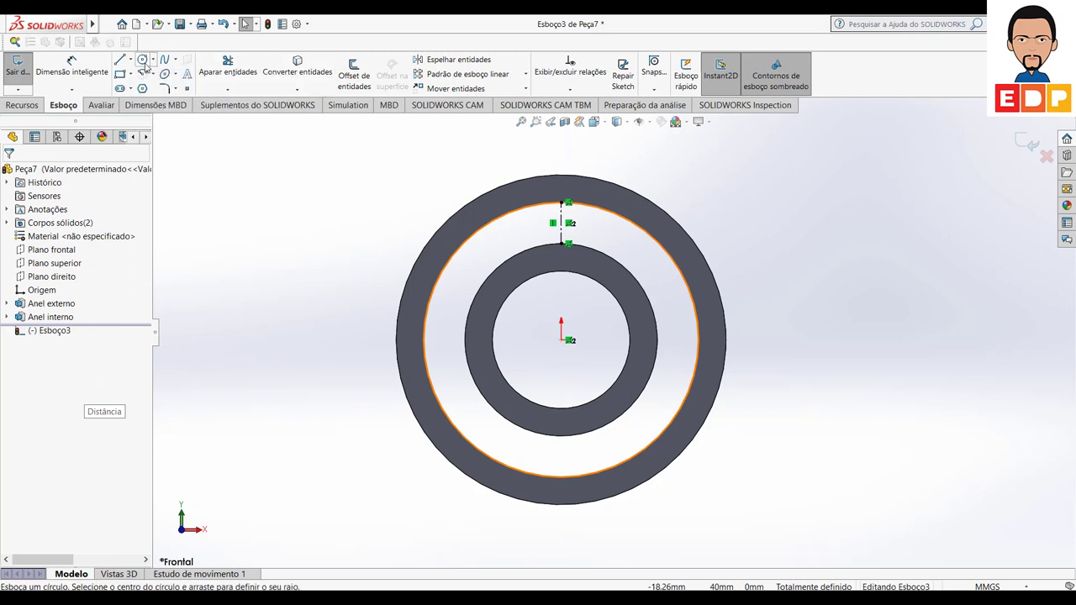
pyautogui.click(562, 224)
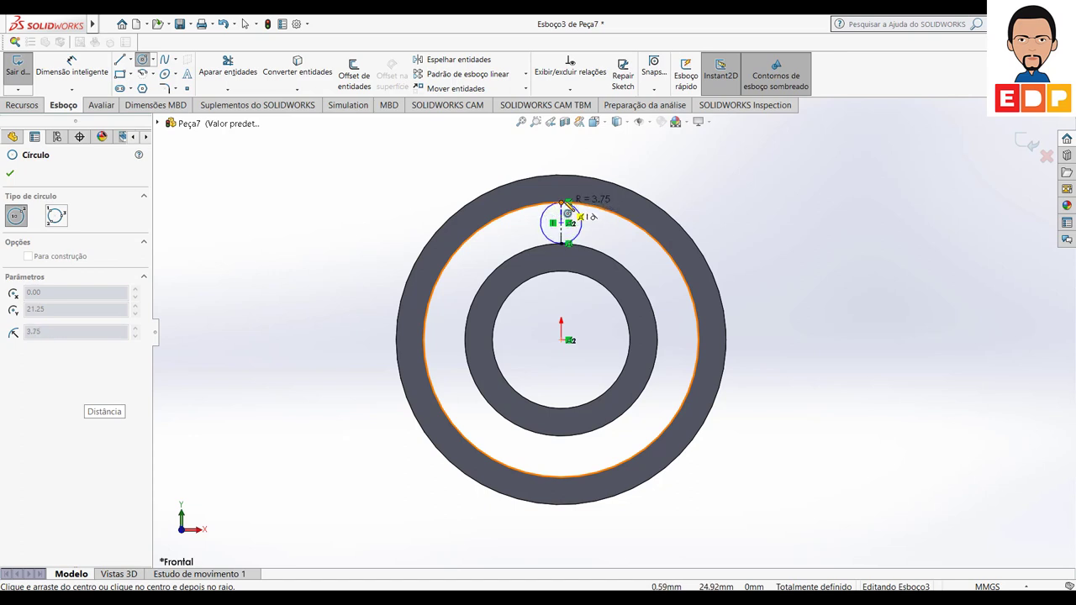
pyautogui.click(581, 214)
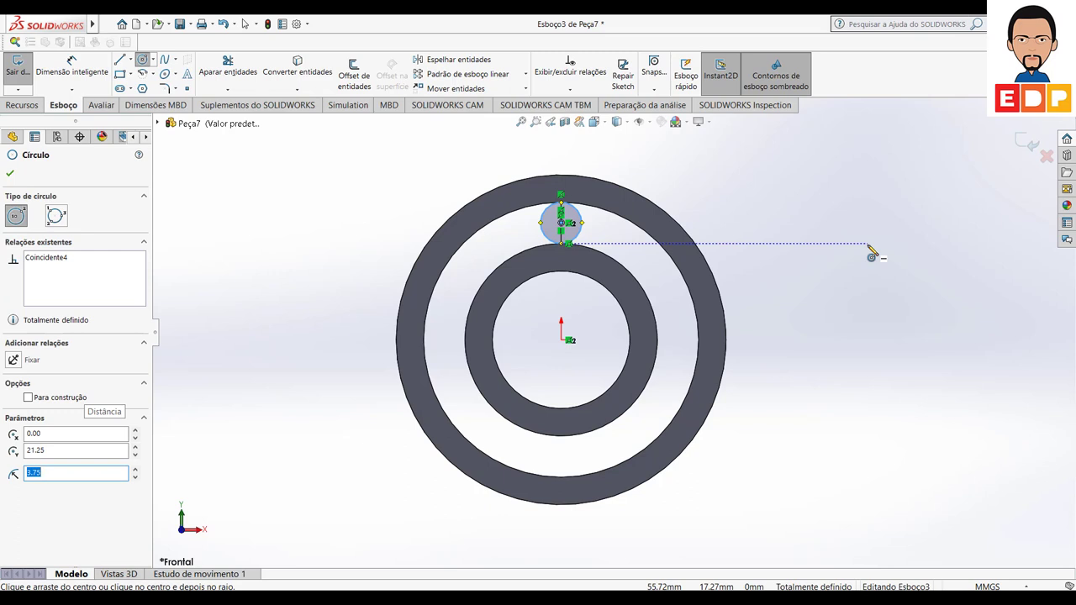
pyautogui.click(10, 175)
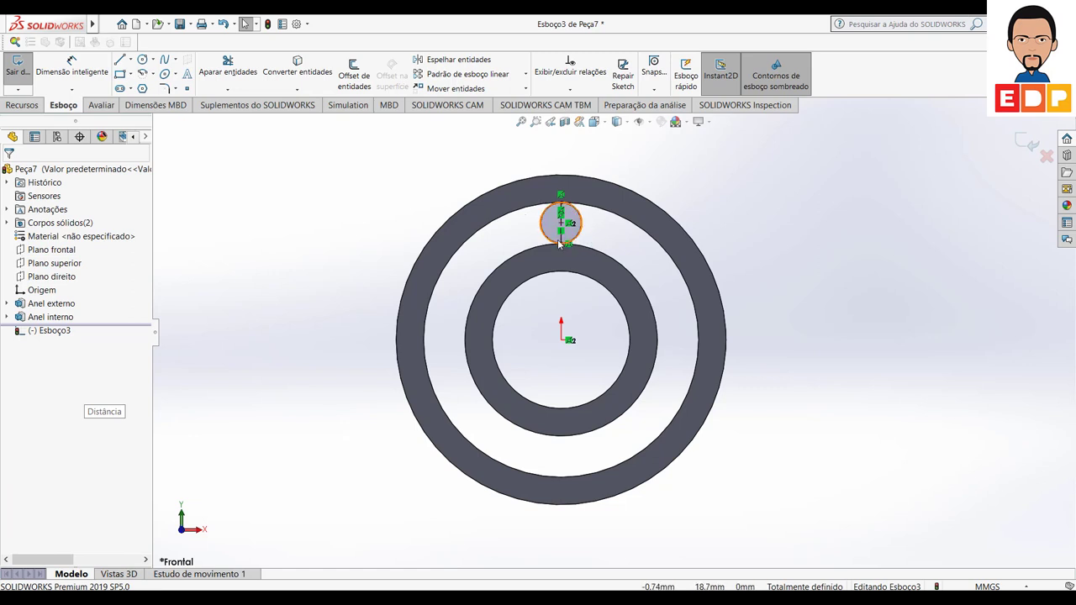
pyautogui.click(504, 200)
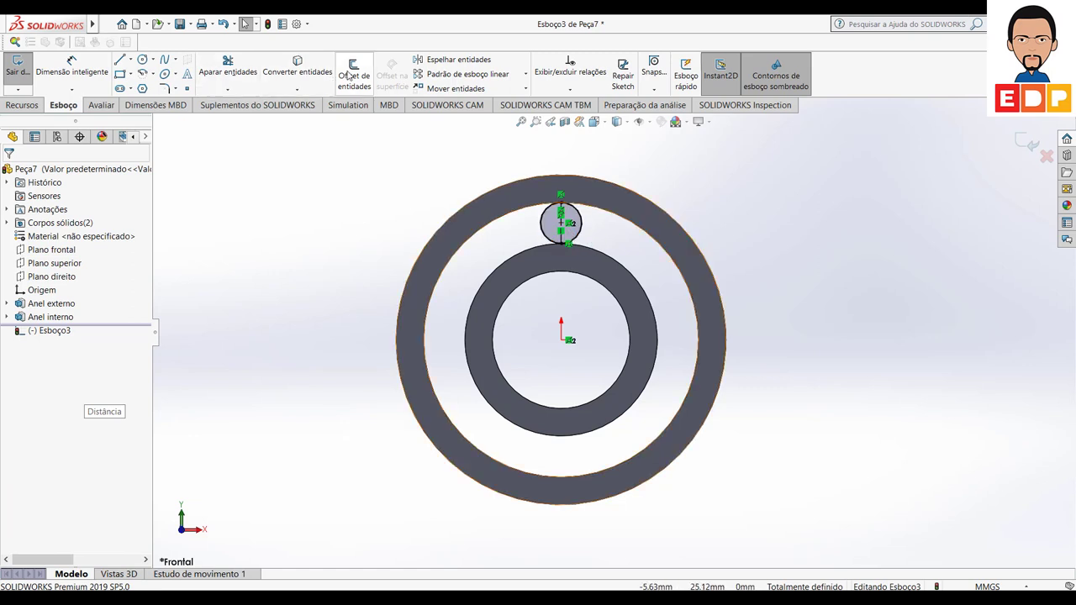
# Step: Trim away the circle's right half with Aparar até o mais próximo
pyautogui.click(244, 85)
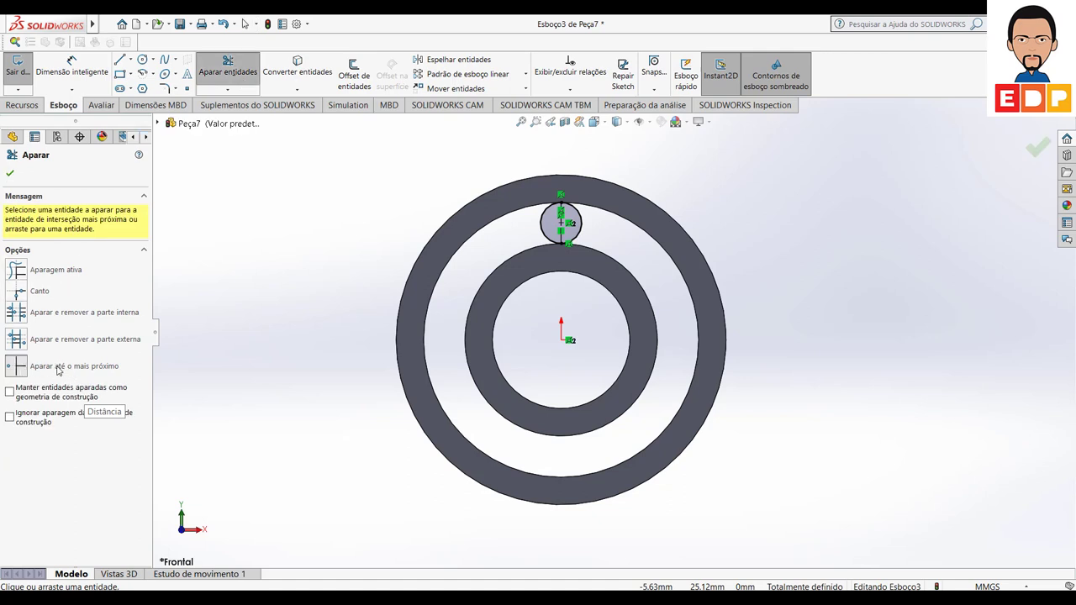
pyautogui.click(59, 369)
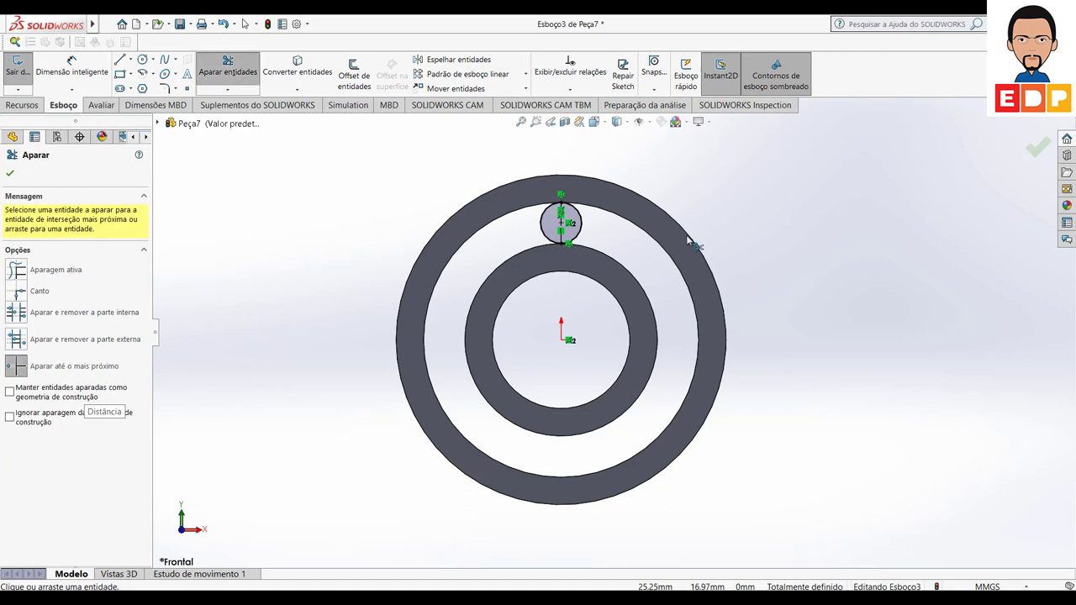
pyautogui.click(582, 227)
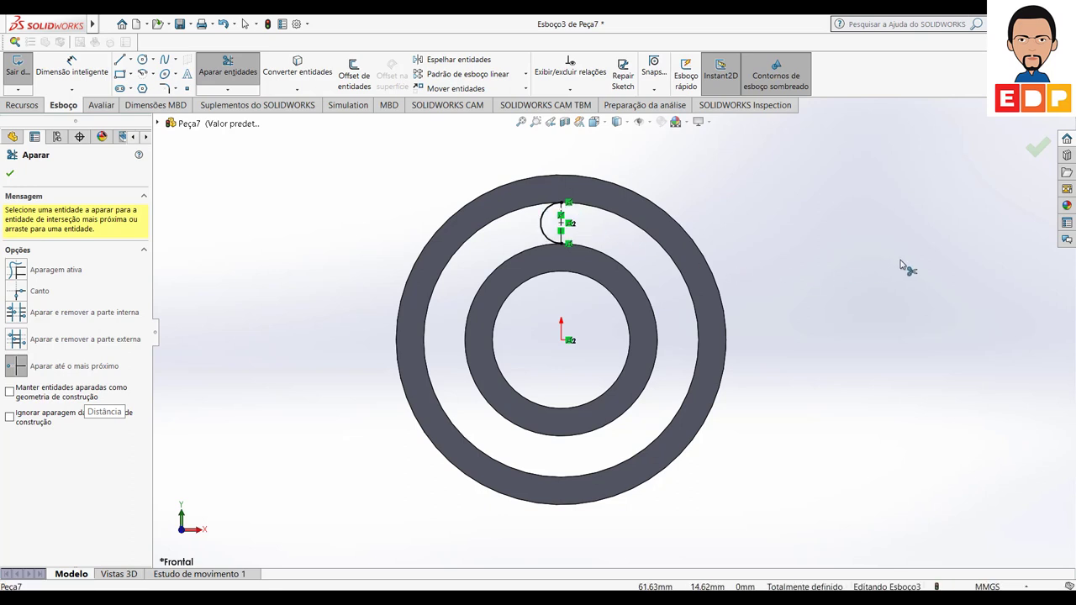
pyautogui.click(11, 174)
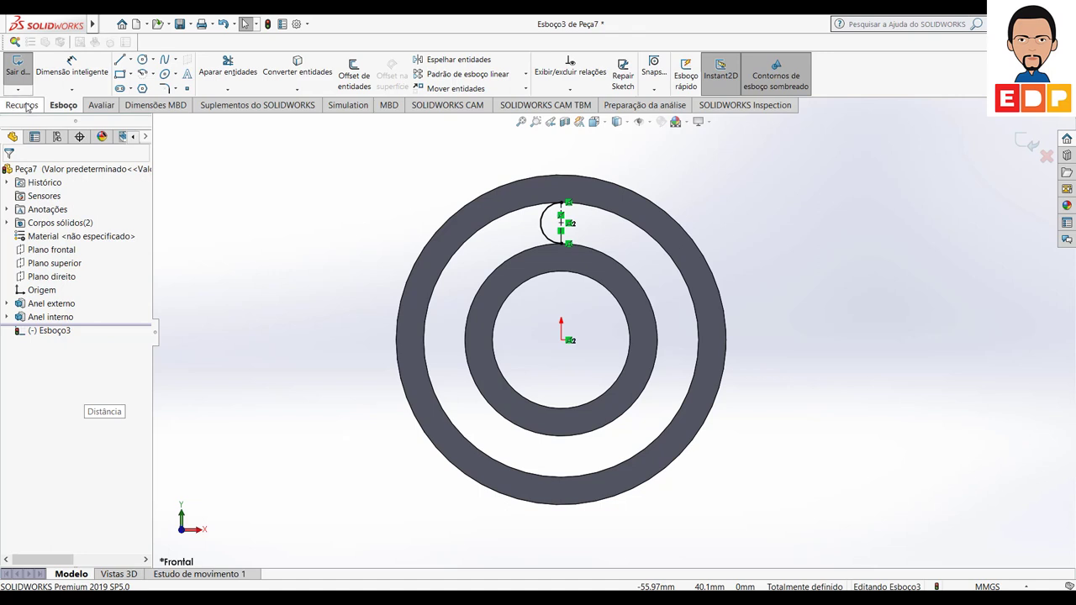
# Step: Revolve the half-circle sketch 360° about Linha1 to form the ball Revolução1
pyautogui.click(23, 105)
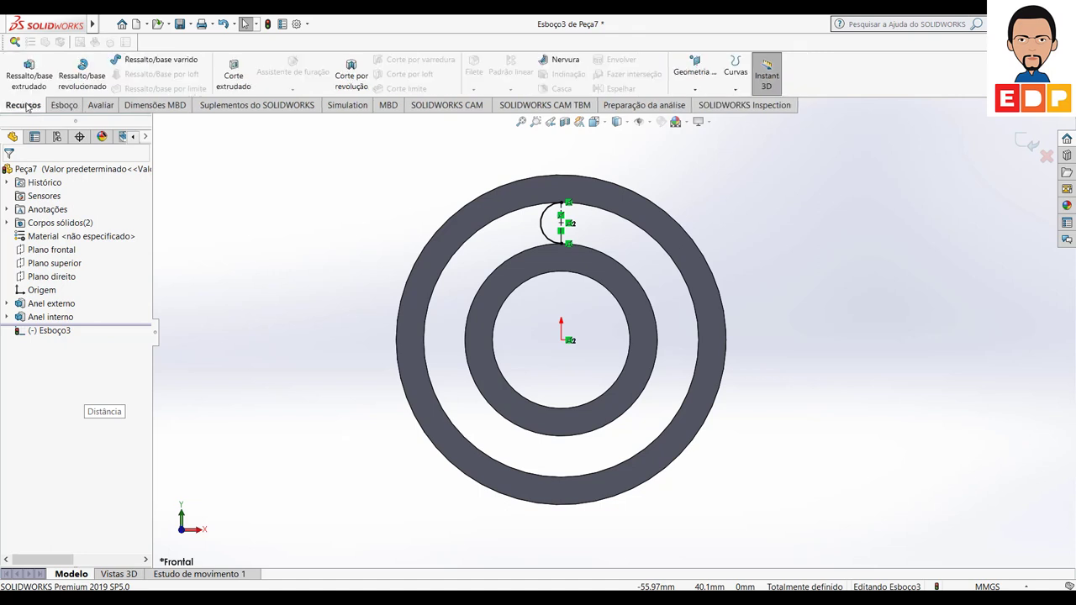
pyautogui.click(77, 79)
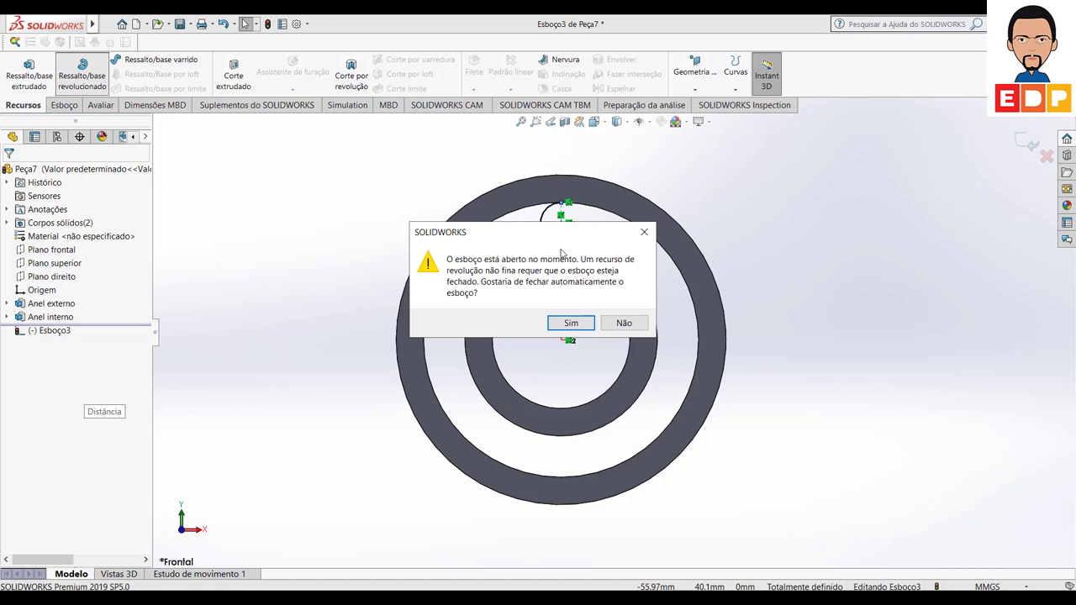
pyautogui.click(571, 323)
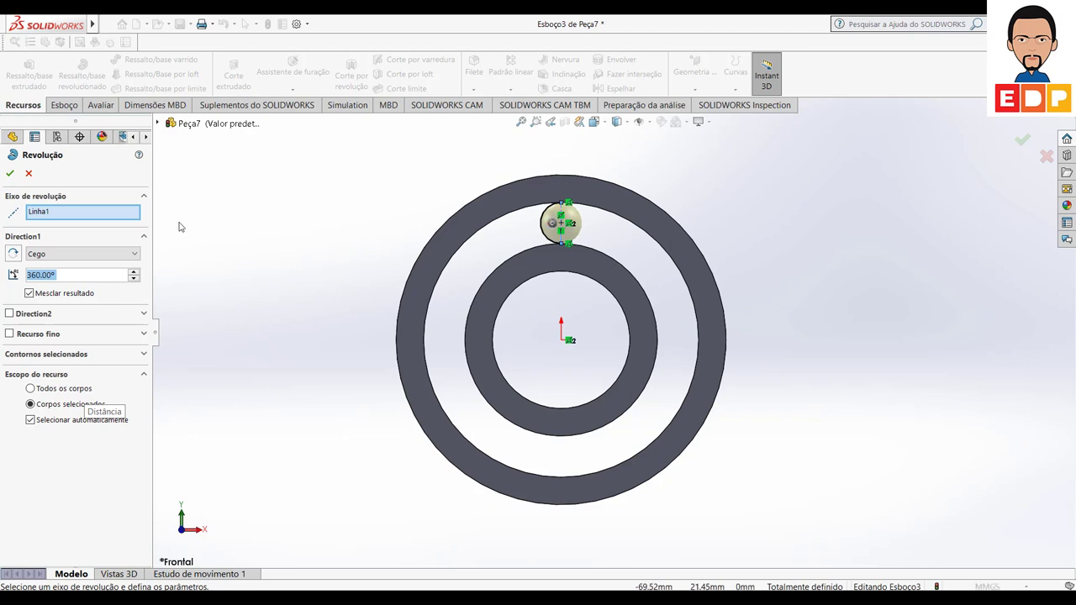
pyautogui.click(10, 174)
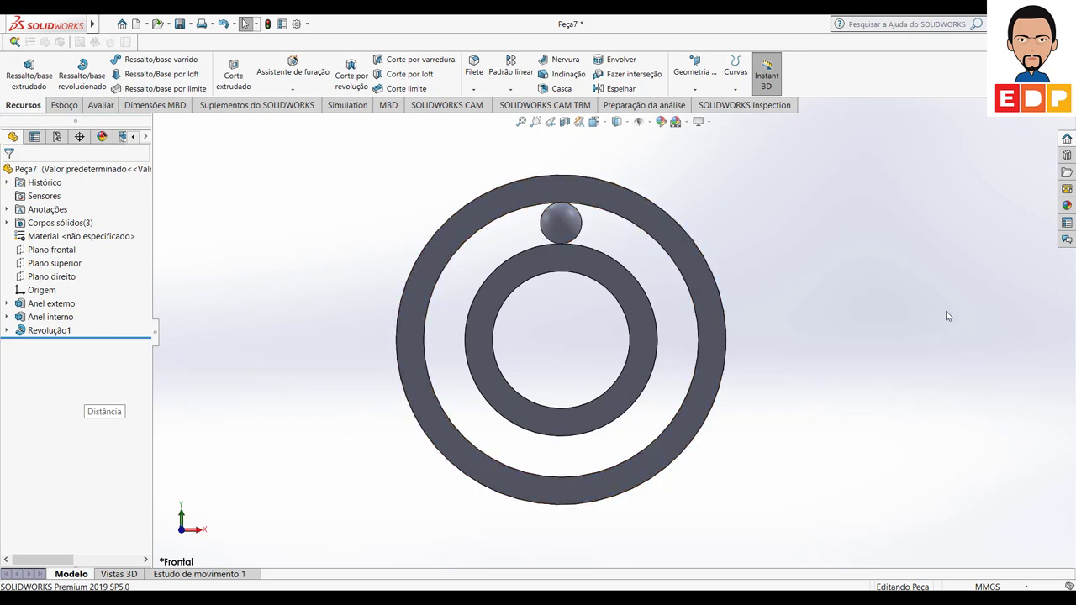
pyautogui.moveTo(931, 306)
pyautogui.mouseDown(button='middle')
pyautogui.moveTo(857, 322)
pyautogui.moveTo(903, 312)
pyautogui.mouseUp(button='middle')
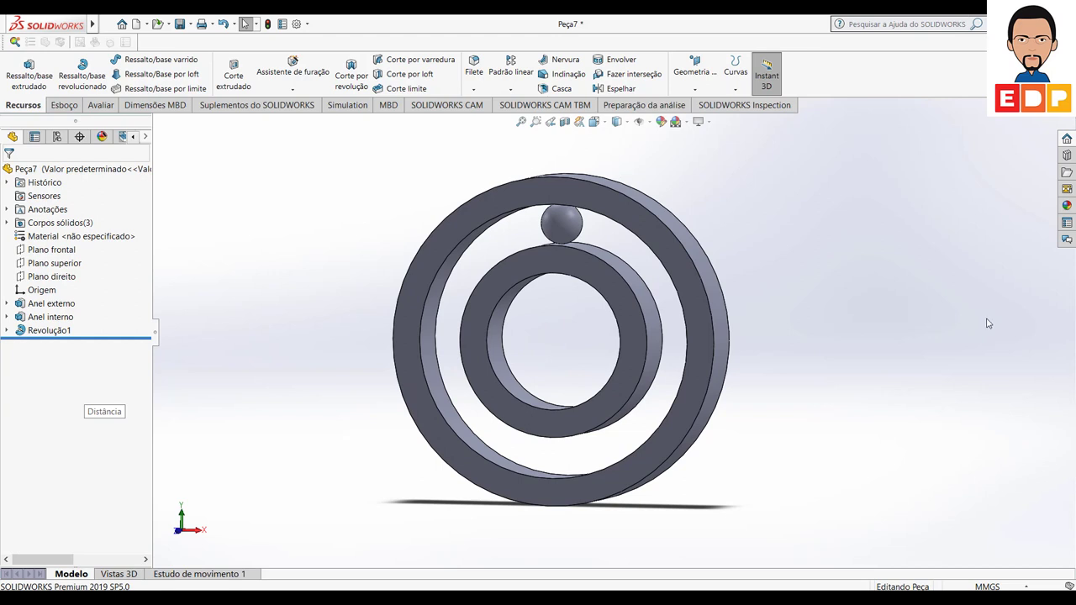
pyautogui.hotkey('ctrl', '1')
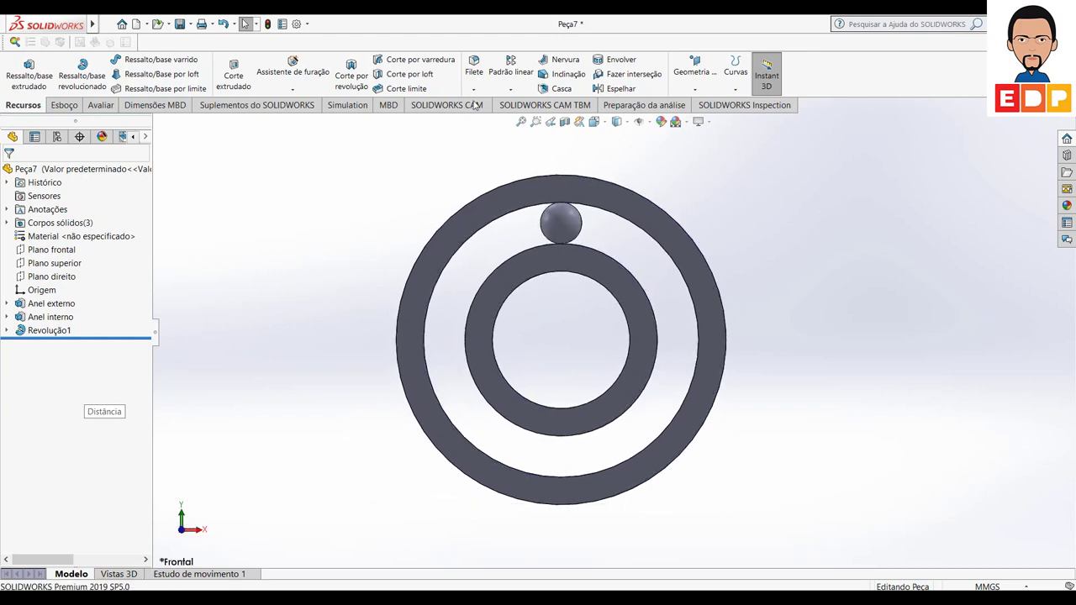
# Step: Circular-pattern the ball body Revolução1 into 12 instances over 360°, using the ring edge as the axis
pyautogui.click(508, 89)
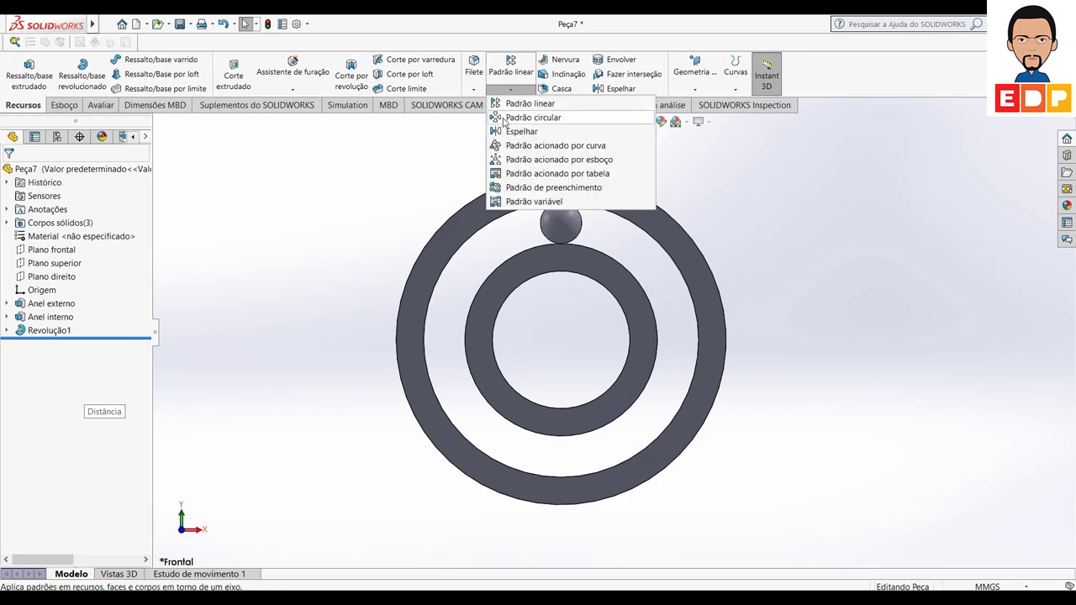
pyautogui.click(892, 215)
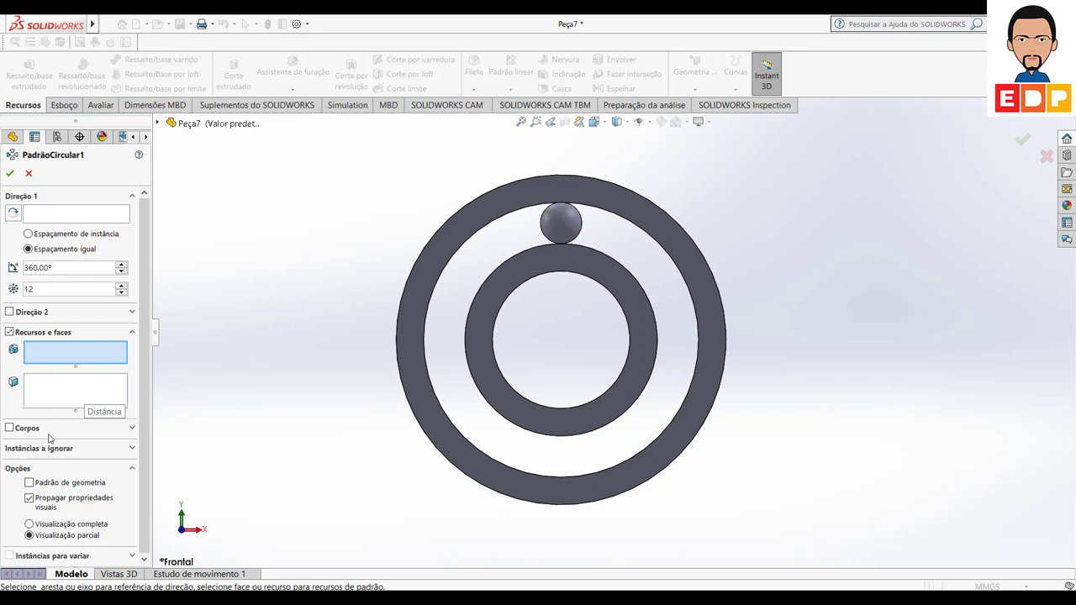
pyautogui.click(10, 429)
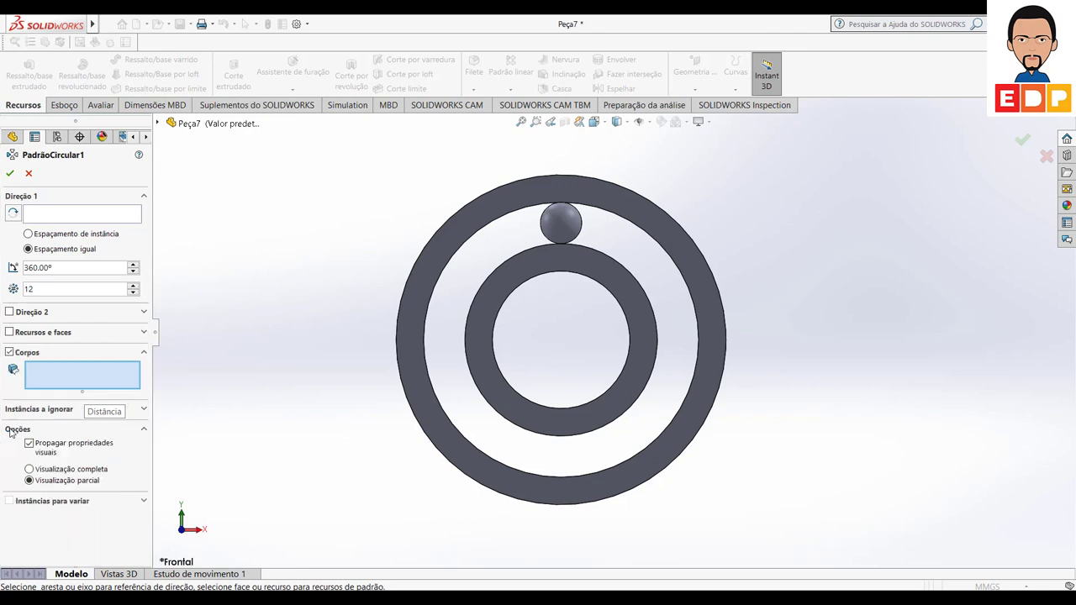
pyautogui.click(9, 353)
pyautogui.click(9, 354)
pyautogui.click(562, 235)
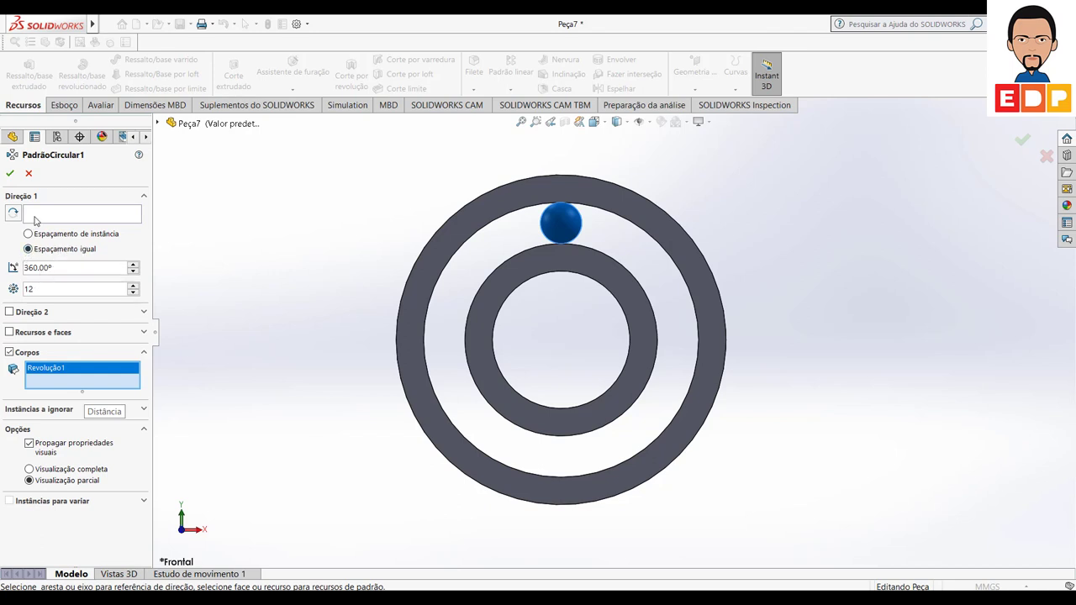
pyautogui.click(36, 221)
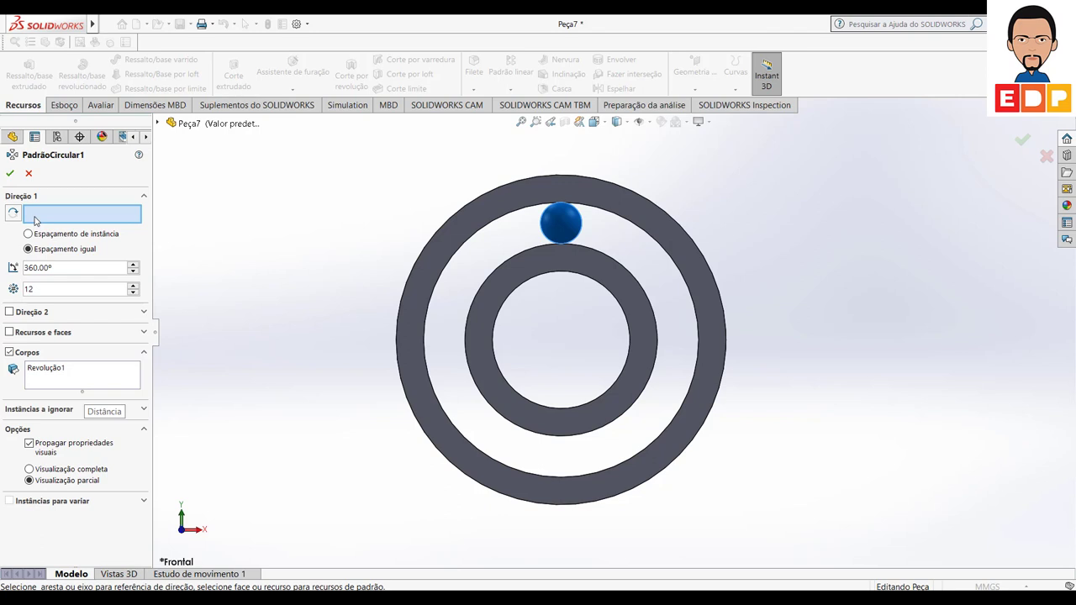
pyautogui.click(488, 224)
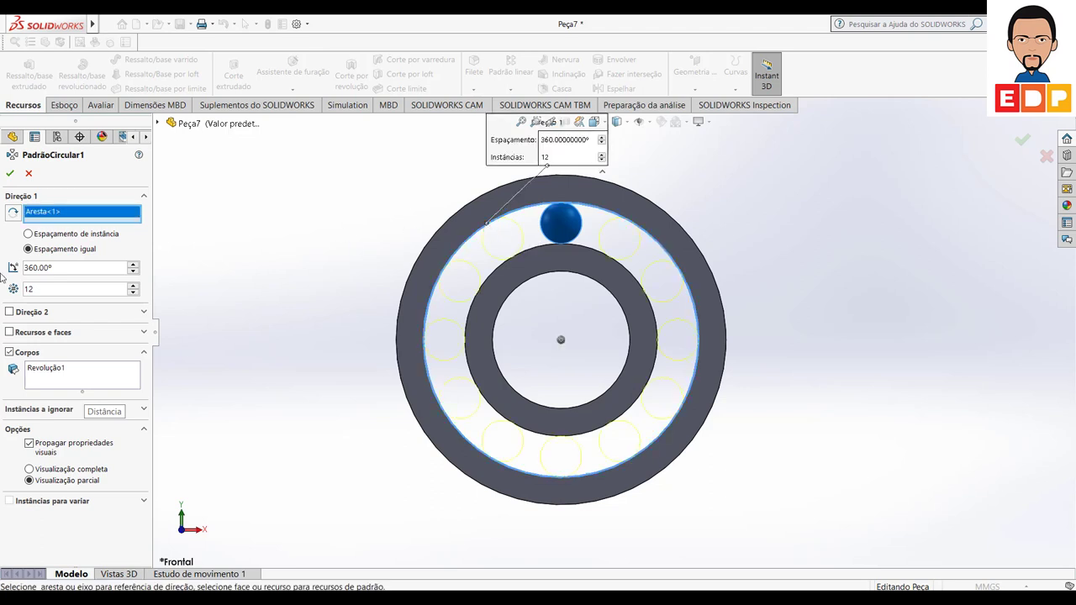
pyautogui.click(10, 175)
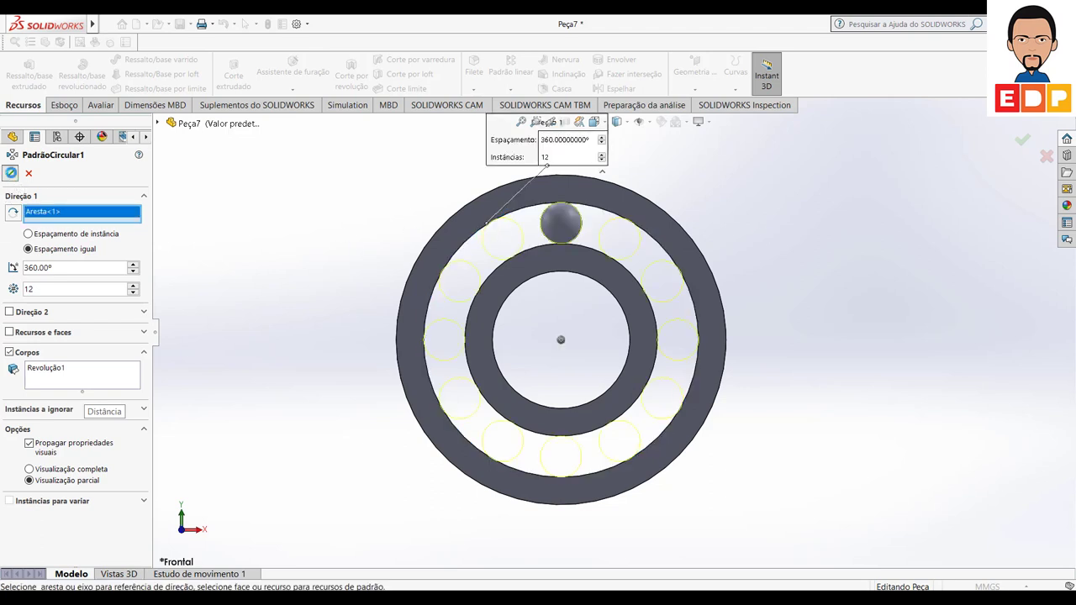
pyautogui.moveTo(905, 325)
pyautogui.mouseDown(button='middle')
pyautogui.moveTo(823, 360)
pyautogui.moveTo(879, 373)
pyautogui.moveTo(925, 344)
pyautogui.moveTo(927, 281)
pyautogui.moveTo(851, 266)
pyautogui.moveTo(841, 285)
pyautogui.moveTo(903, 356)
pyautogui.moveTo(881, 360)
pyautogui.moveTo(891, 359)
pyautogui.mouseUp(button='middle')
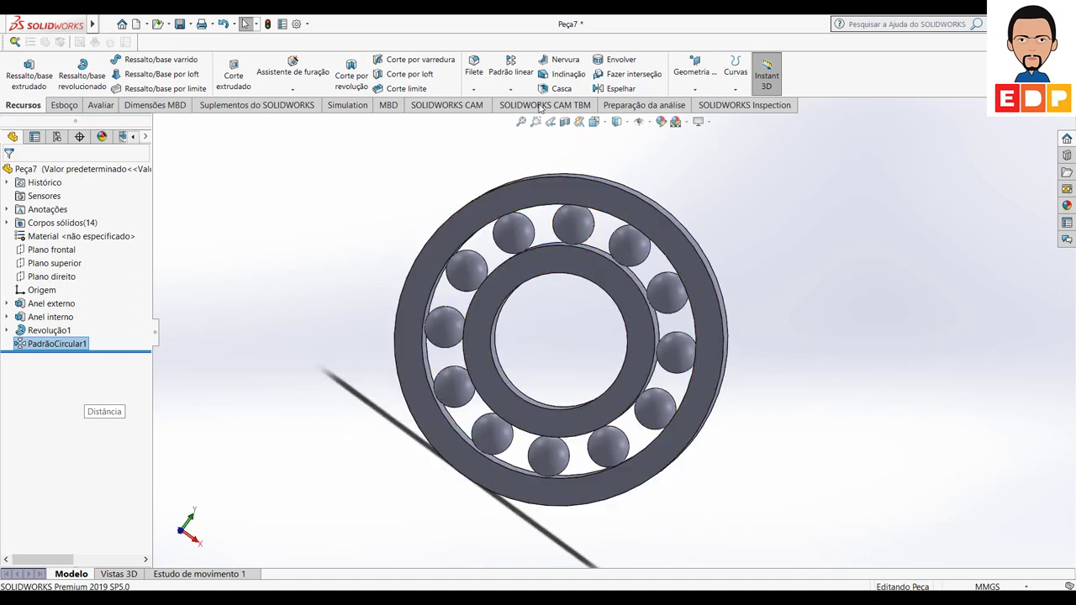
# Step: Fillet the inner ring's outer edge and bore edge with a 0.5 mm radius
pyautogui.click(474, 90)
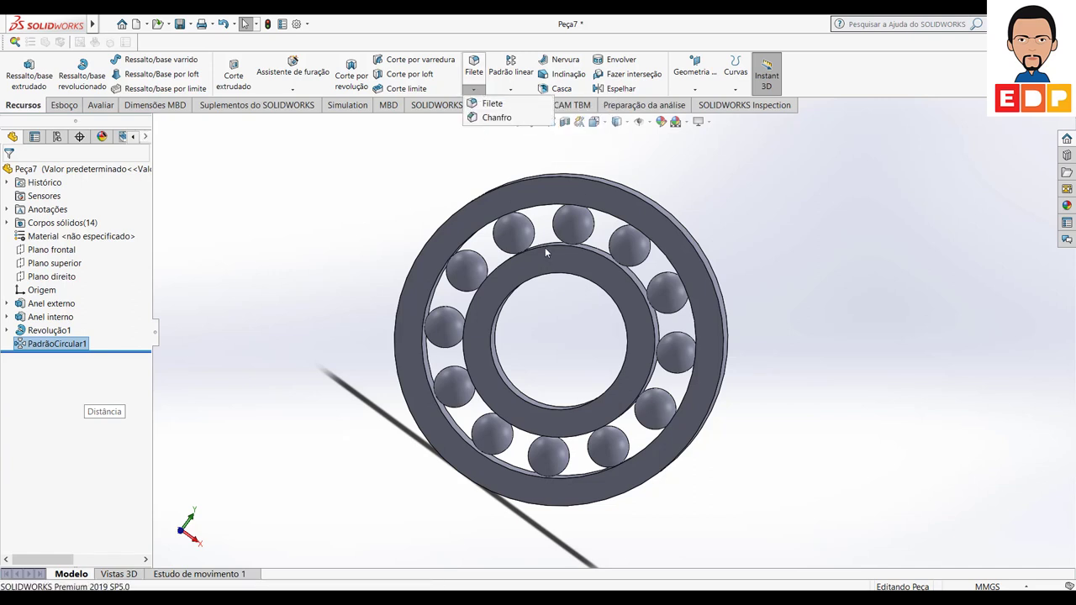
pyautogui.click(493, 103)
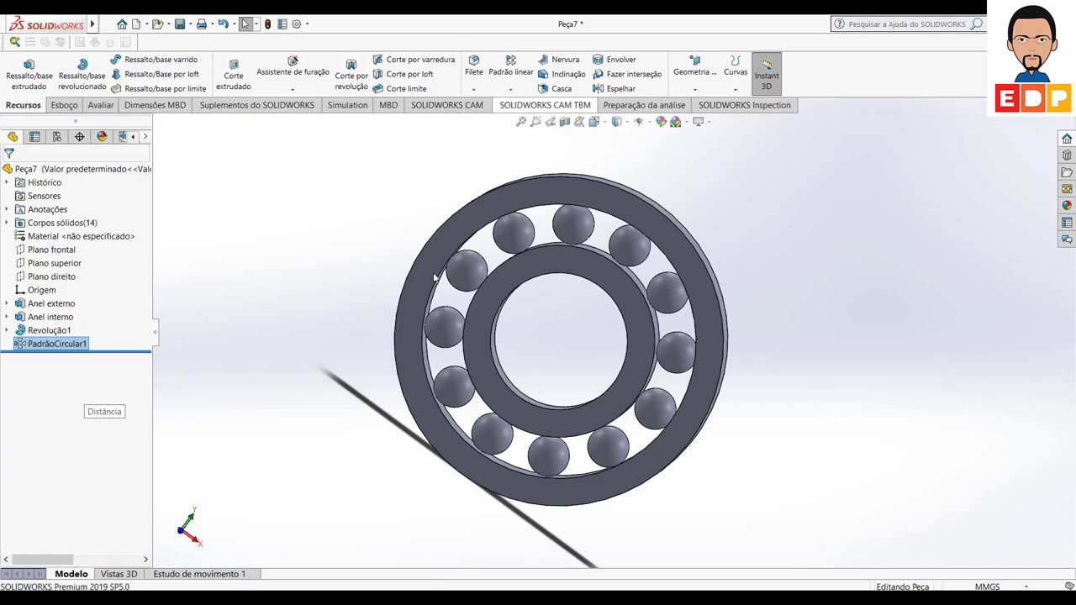
pyautogui.click(546, 251)
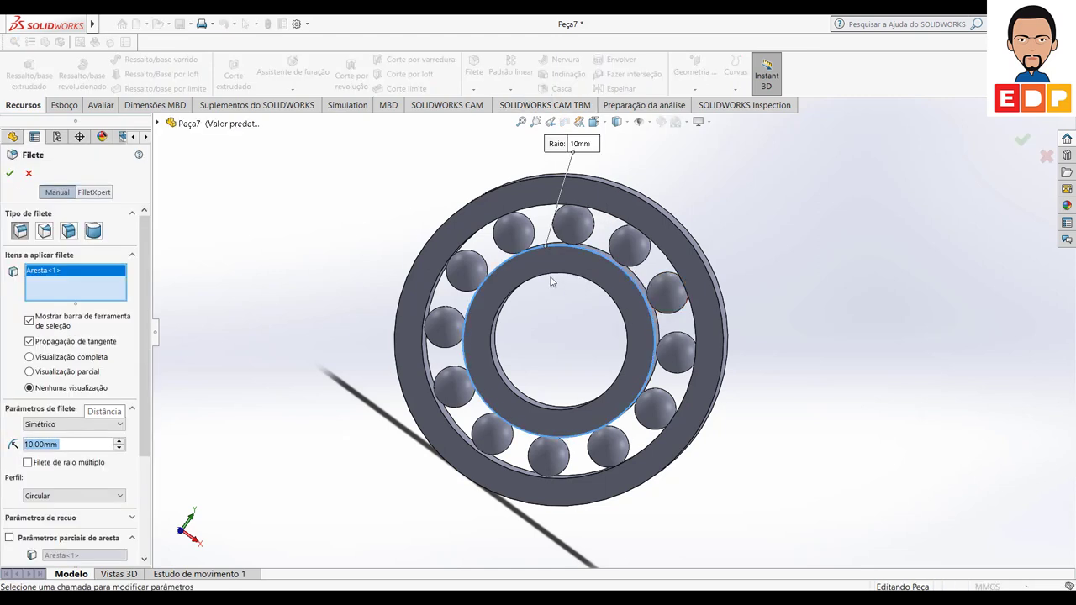
pyautogui.click(552, 274)
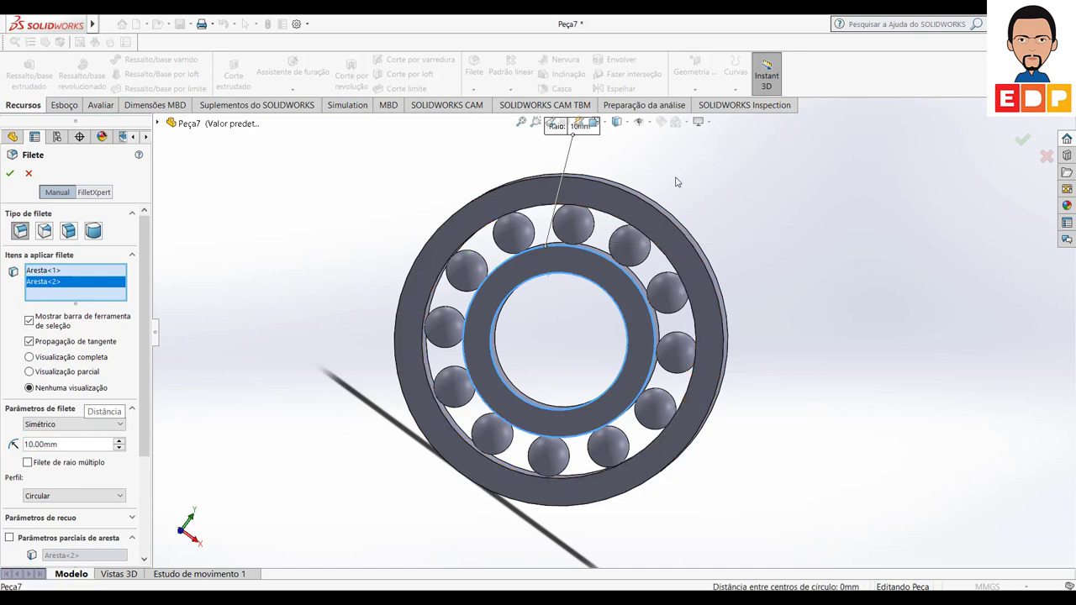
pyautogui.click(589, 181)
pyautogui.click(46, 446)
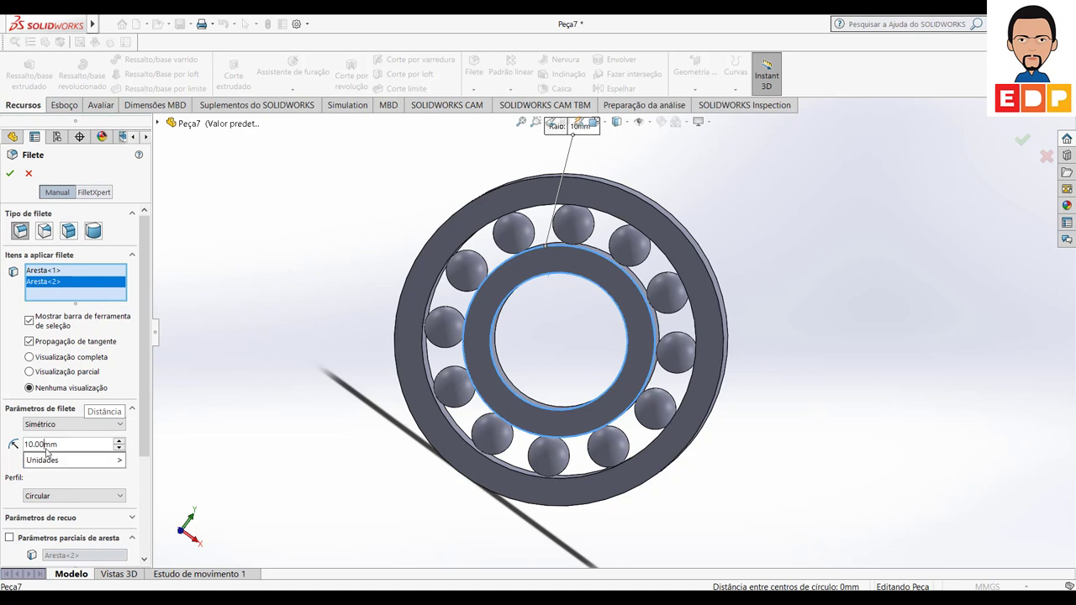
pyautogui.moveTo(45, 445); pyautogui.dragTo(14, 452)
pyautogui.write('0')
pyautogui.write('.5')
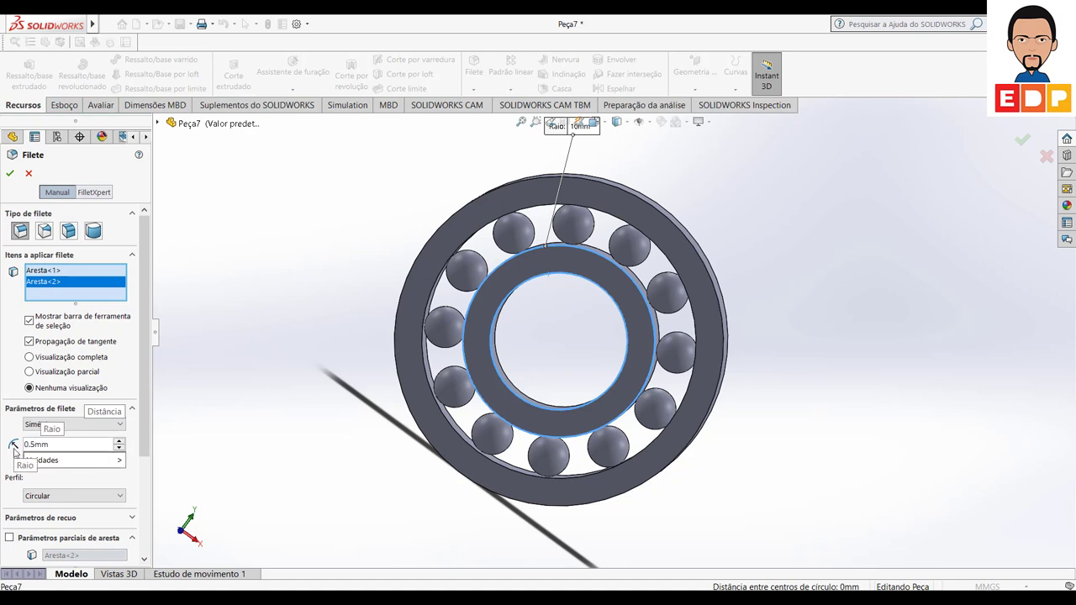
pyautogui.press('Return')
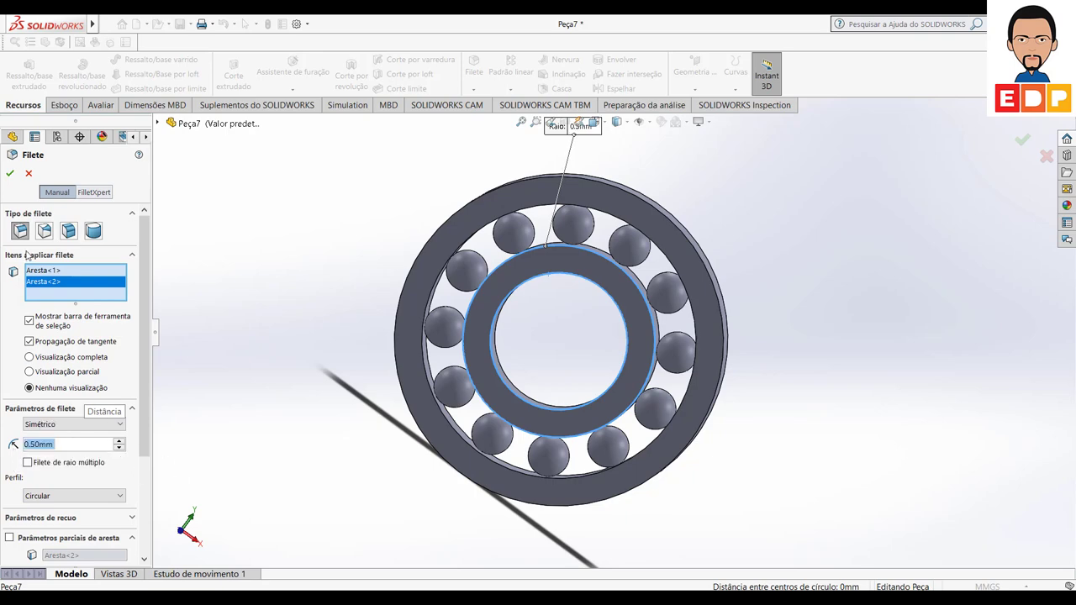
pyautogui.click(10, 174)
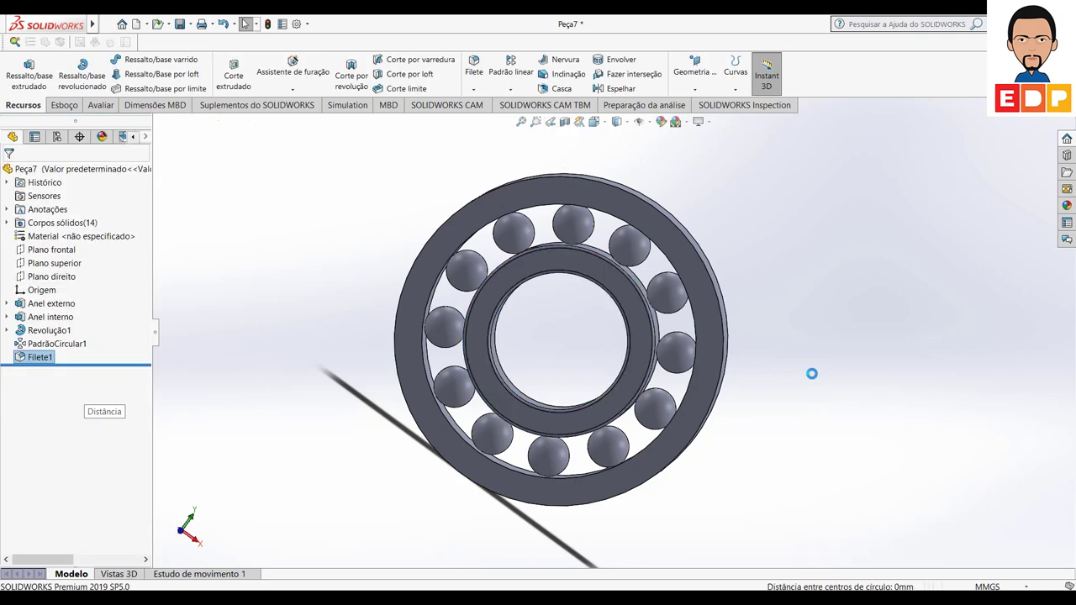
pyautogui.moveTo(851, 365)
pyautogui.mouseDown(button='middle')
pyautogui.moveTo(896, 336)
pyautogui.moveTo(841, 356)
pyautogui.mouseUp(button='middle')
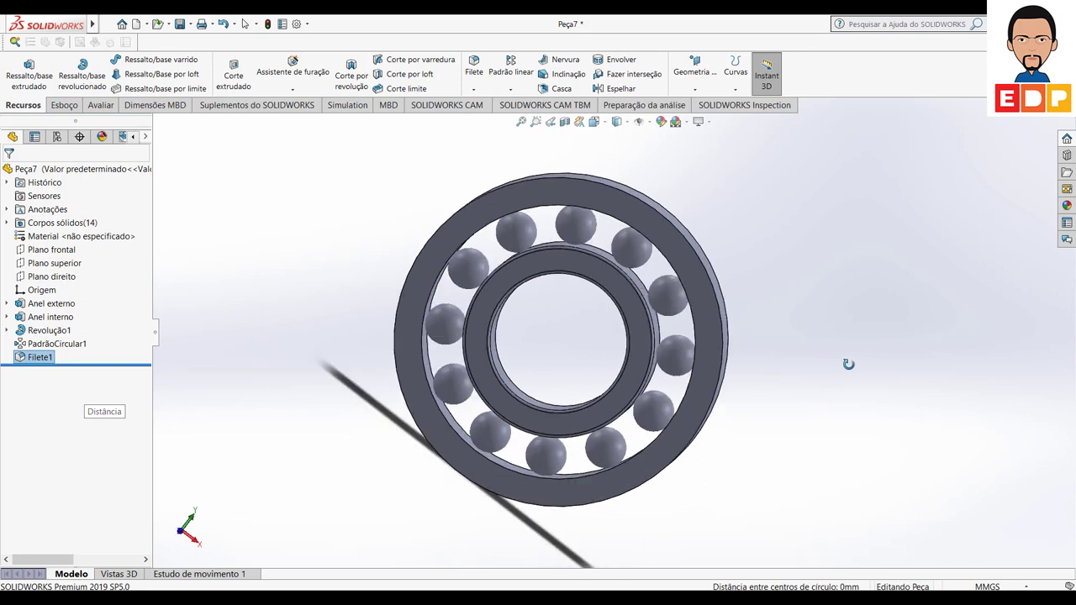
# Step: Fillet the outer ring's outer and inner edges with the same 0.5 mm radius
pyautogui.click(636, 196)
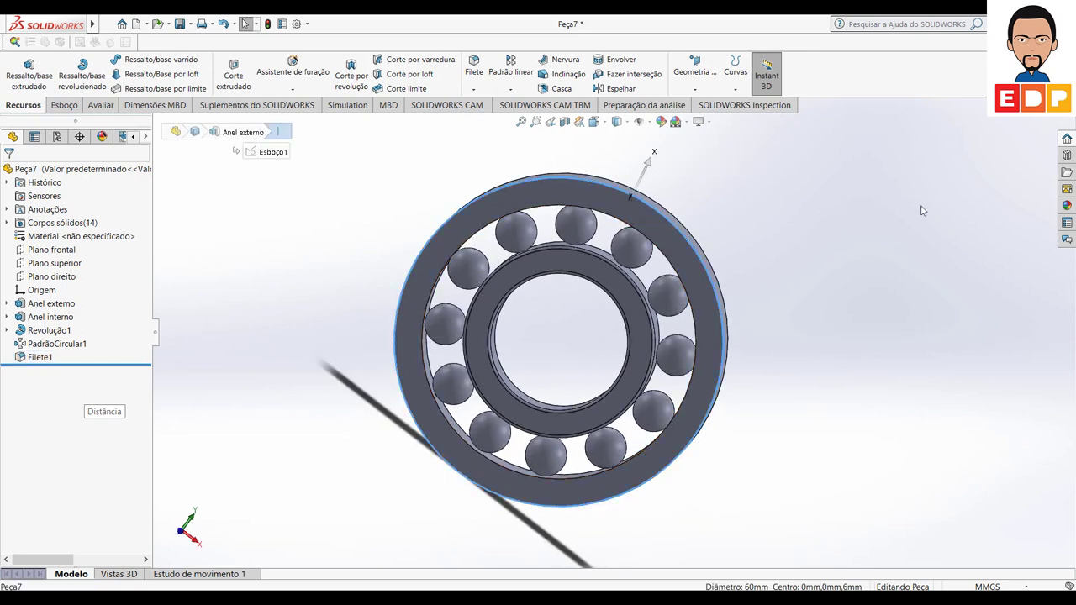
pyautogui.click(935, 216)
pyautogui.click(474, 67)
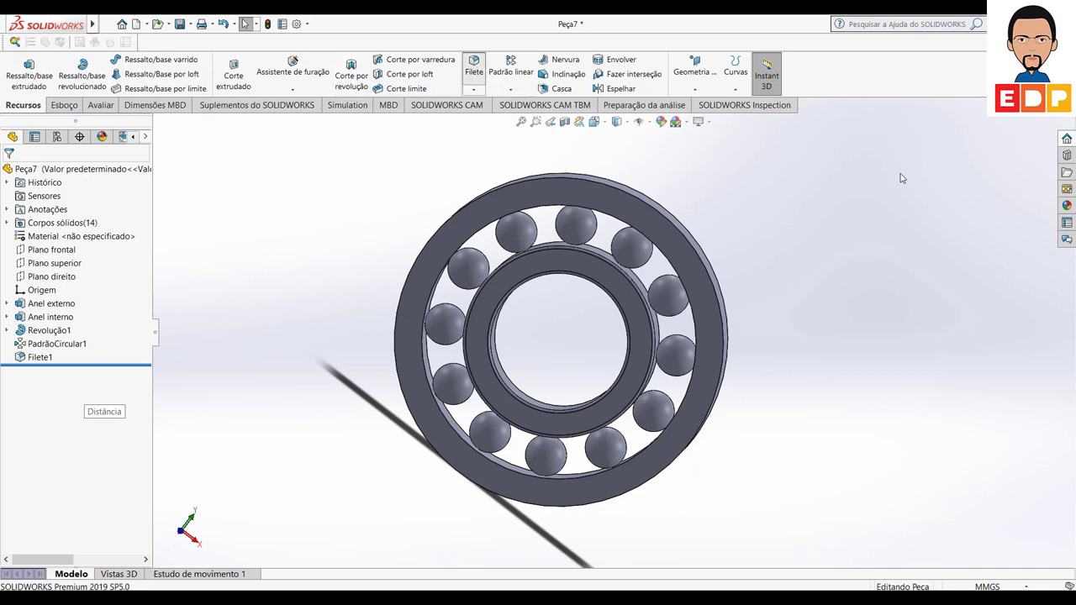
pyautogui.click(652, 207)
pyautogui.click(612, 215)
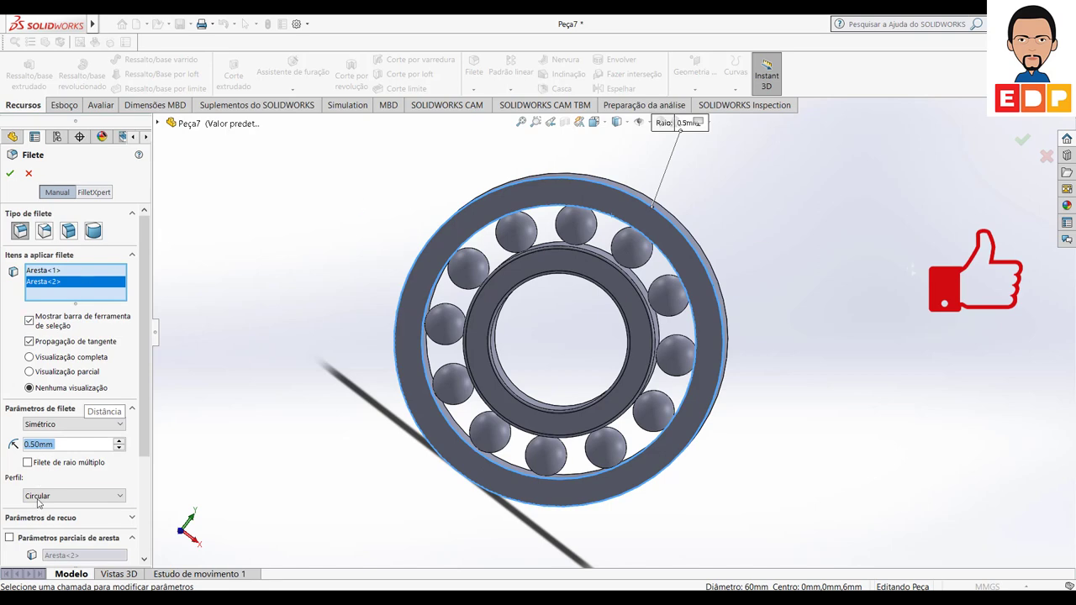
pyautogui.click(10, 174)
pyautogui.moveTo(824, 353)
pyautogui.mouseDown(button='middle')
pyautogui.moveTo(882, 355)
pyautogui.moveTo(624, 399)
pyautogui.moveTo(737, 399)
pyautogui.moveTo(862, 379)
pyautogui.moveTo(866, 346)
pyautogui.moveTo(781, 322)
pyautogui.moveTo(795, 362)
pyautogui.moveTo(781, 390)
pyautogui.moveTo(860, 389)
pyautogui.moveTo(824, 399)
pyautogui.mouseUp(button='middle')
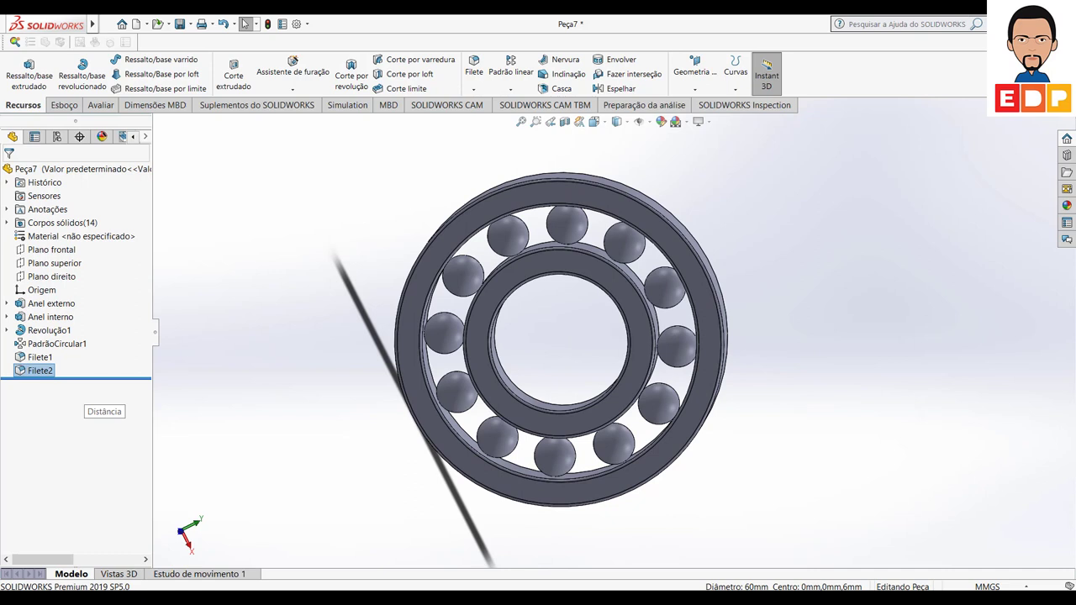
pyautogui.moveTo(901, 361)
pyautogui.mouseDown(button='middle')
pyautogui.moveTo(914, 358)
pyautogui.moveTo(906, 361)
pyautogui.moveTo(900, 337)
pyautogui.mouseUp(button='middle')
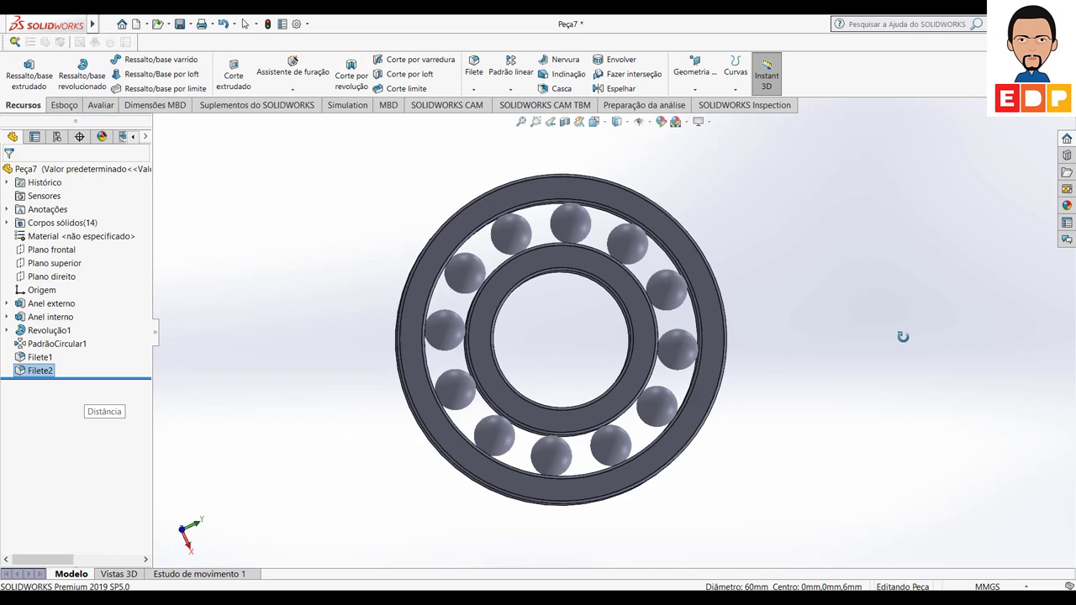